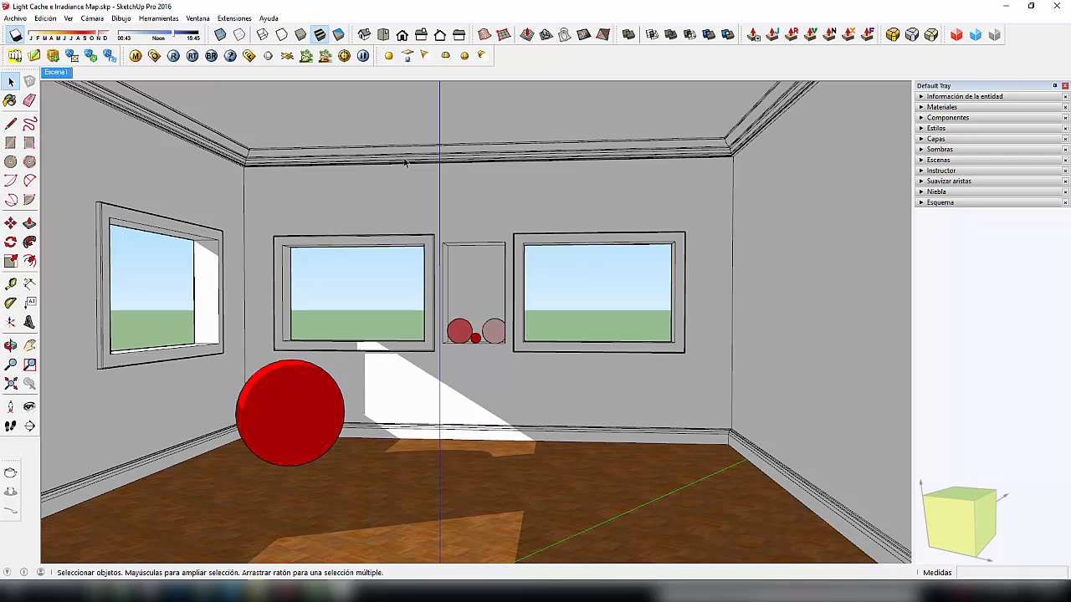
# - Open the V-Ray option editor and set the indirect illumination primary bounces engine to Irradiance map
pyautogui.click(156, 59)
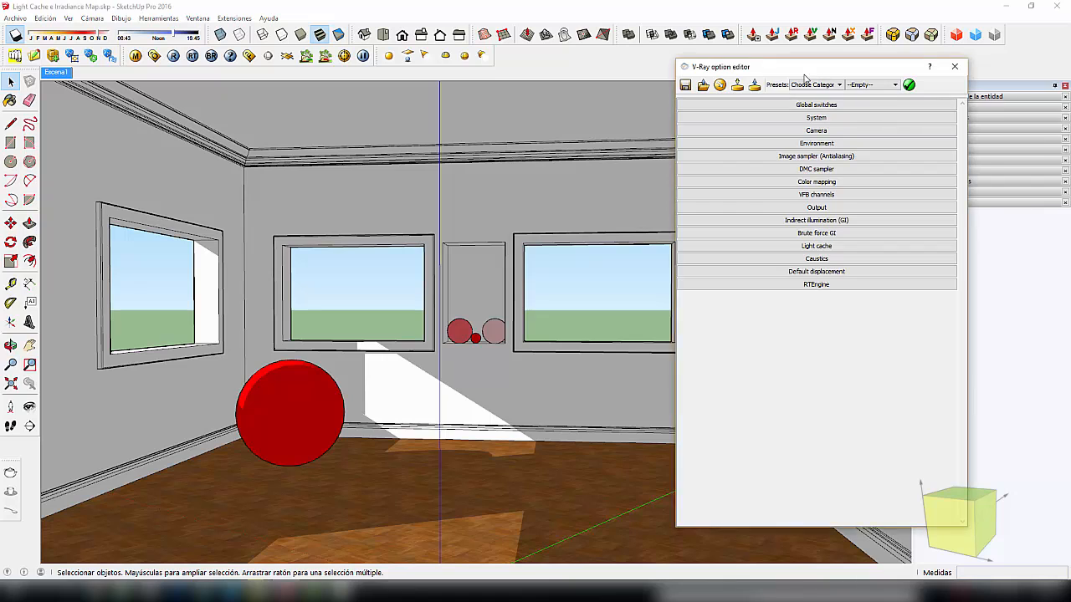
pyautogui.moveTo(818, 75); pyautogui.dragTo(659, 67)
pyautogui.click(661, 213)
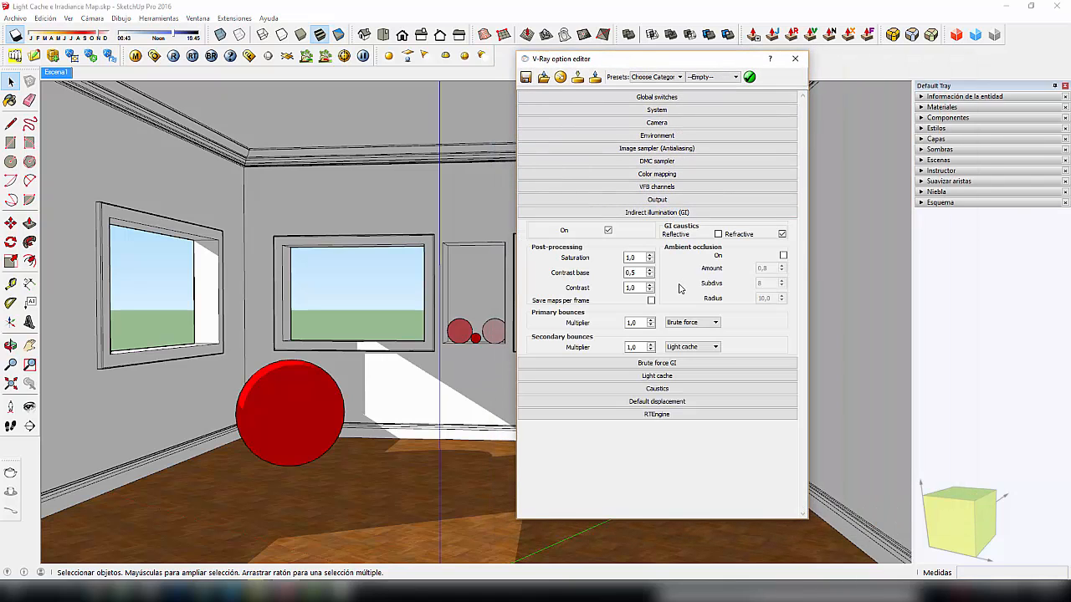
pyautogui.click(679, 323)
pyautogui.click(686, 333)
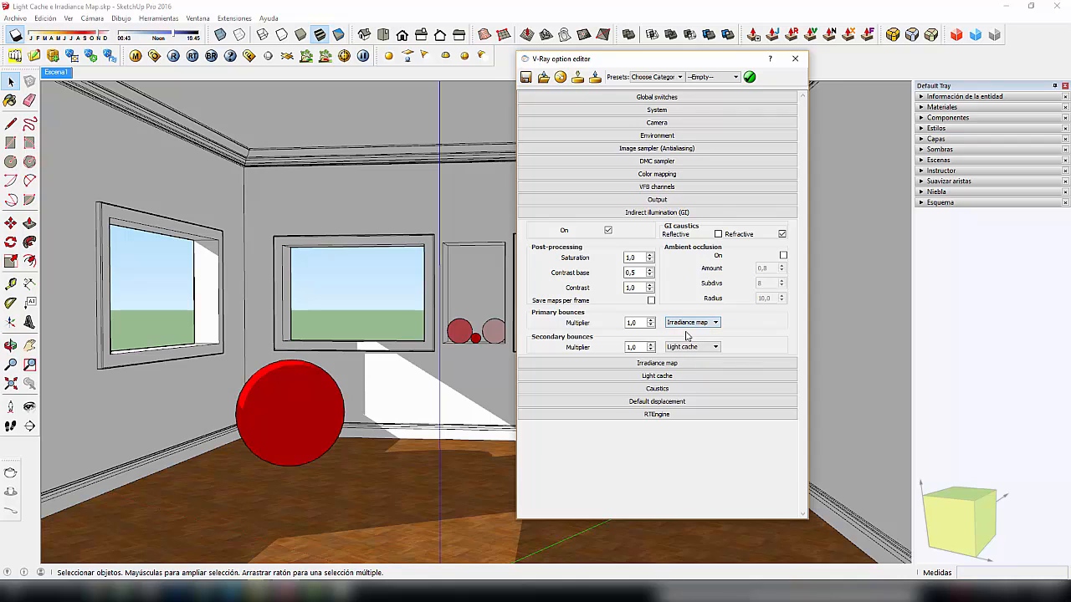
# - Collapse the Indirect illumination settings, expand the Irradiance map settings and make the option editor taller
pyautogui.click(660, 215)
pyautogui.click(657, 225)
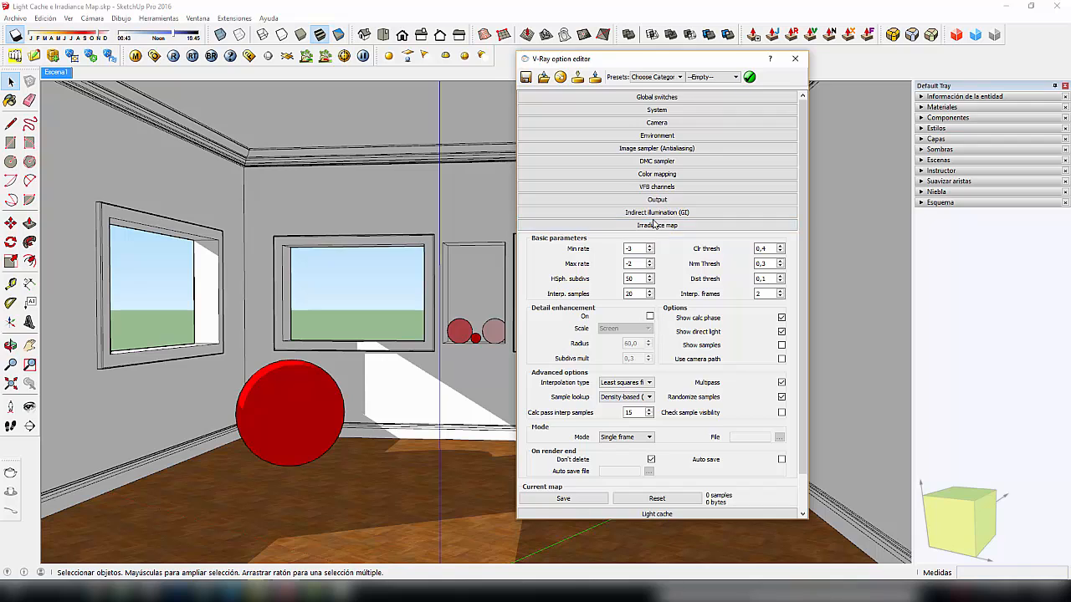
pyautogui.moveTo(670, 62); pyautogui.dragTo(701, 56)
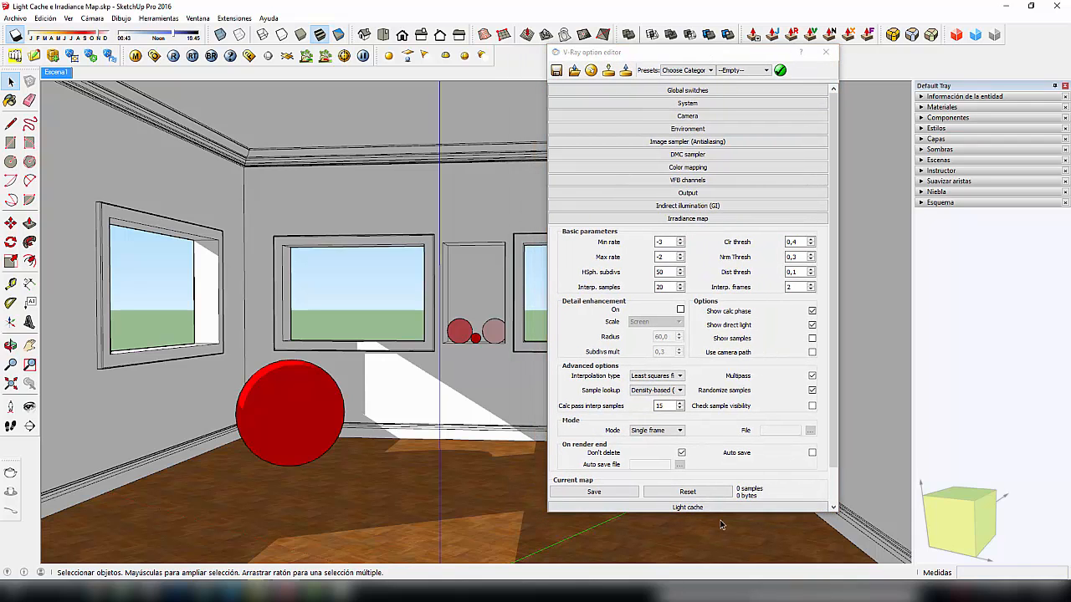
pyautogui.moveTo(718, 512); pyautogui.dragTo(718, 538)
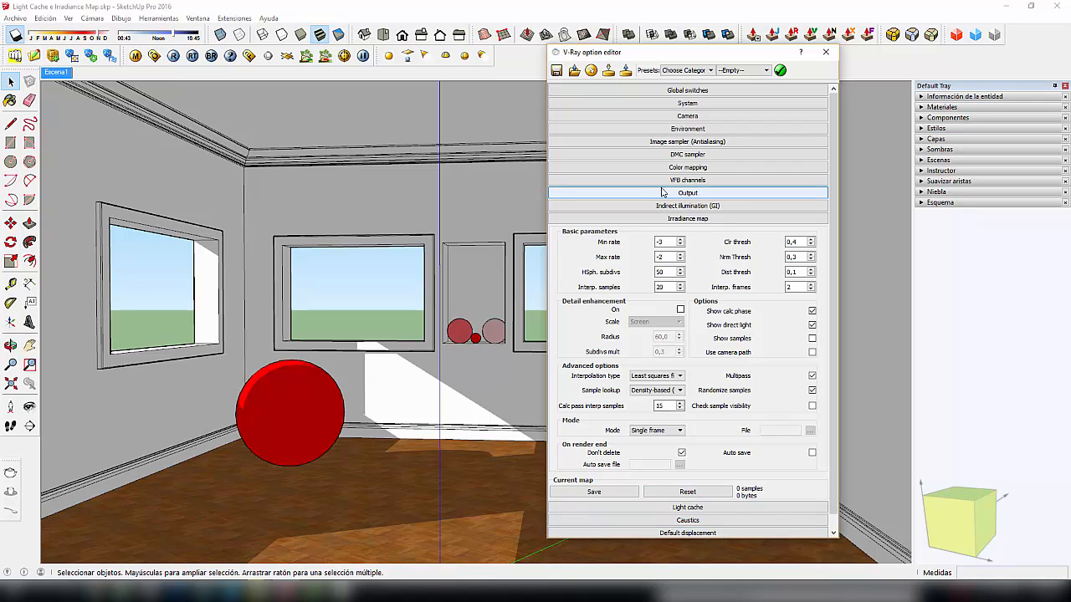
# - Review the irradiance map's basic parameters from Min rate and Max rate to HSph. subdivs and Interp. samples
pyautogui.moveTo(665, 243); pyautogui.dragTo(624, 279)
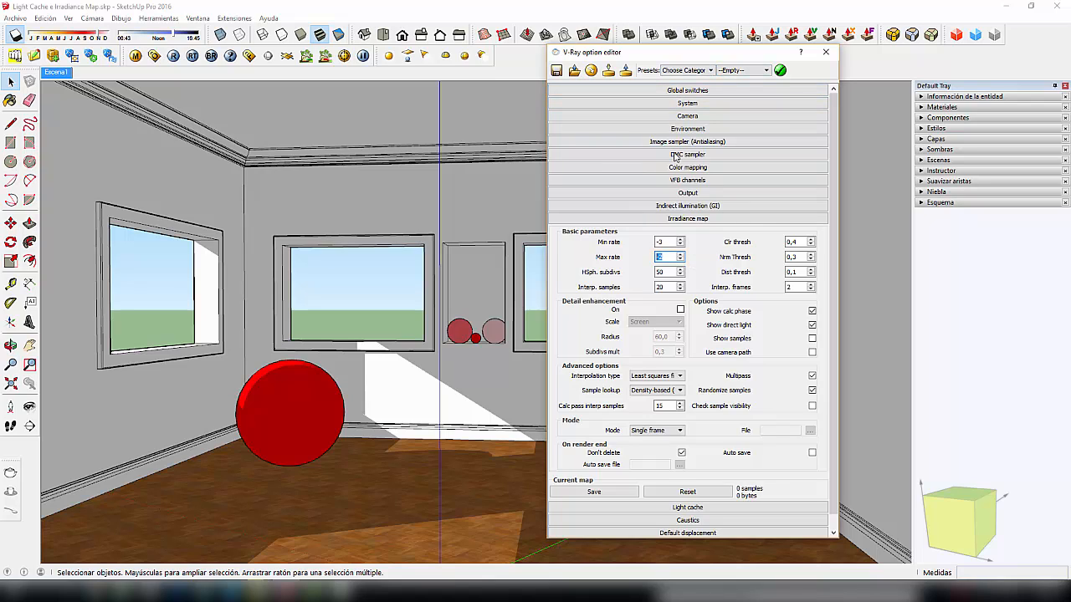
pyautogui.click(667, 244)
pyautogui.click(665, 258)
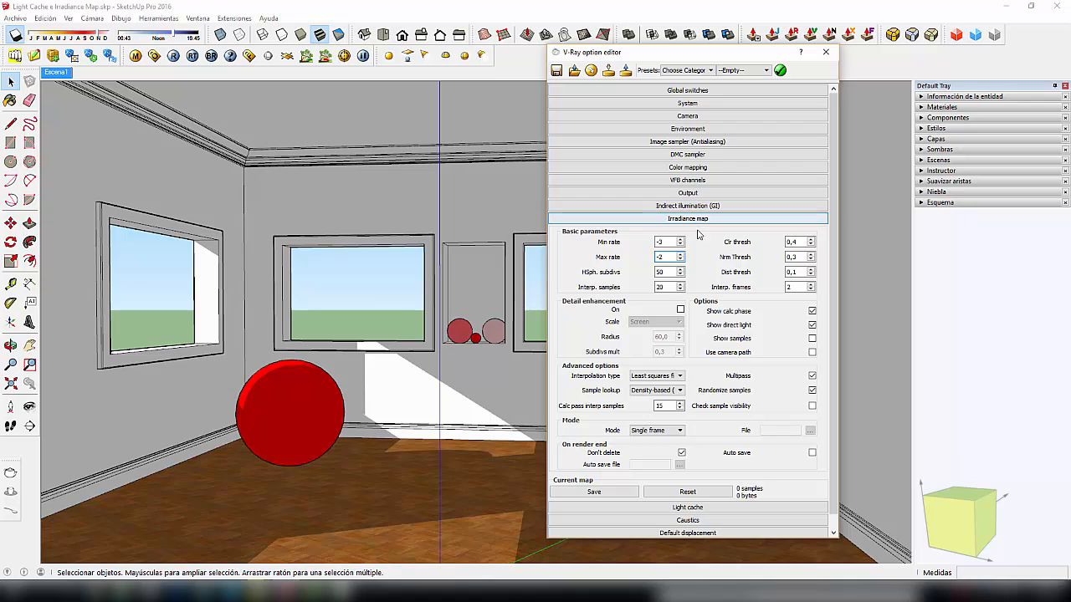
pyautogui.press('Tab')
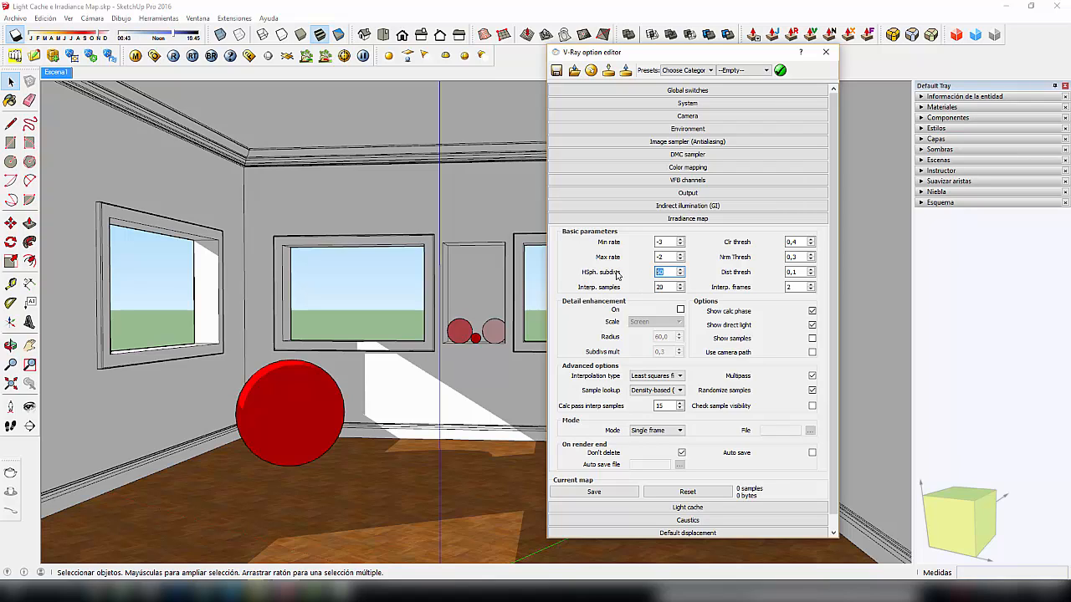
pyautogui.press('Tab')
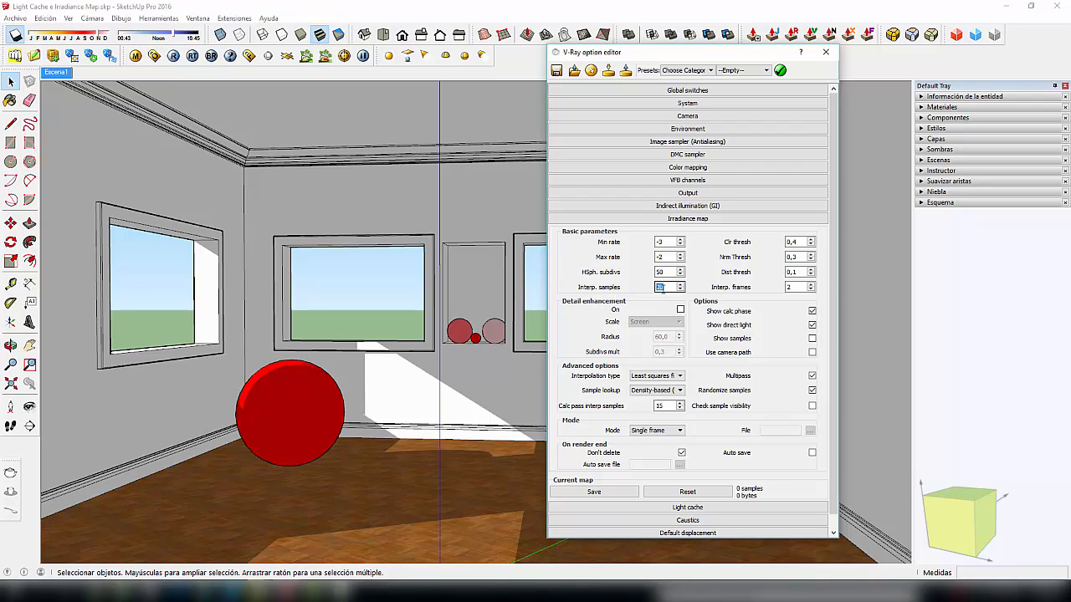
pyautogui.moveTo(667, 290)
# - Examine the irradiance map's Min rate and Max rate values and read their parameter descriptions
pyautogui.click(669, 242)
pyautogui.press('Tab')
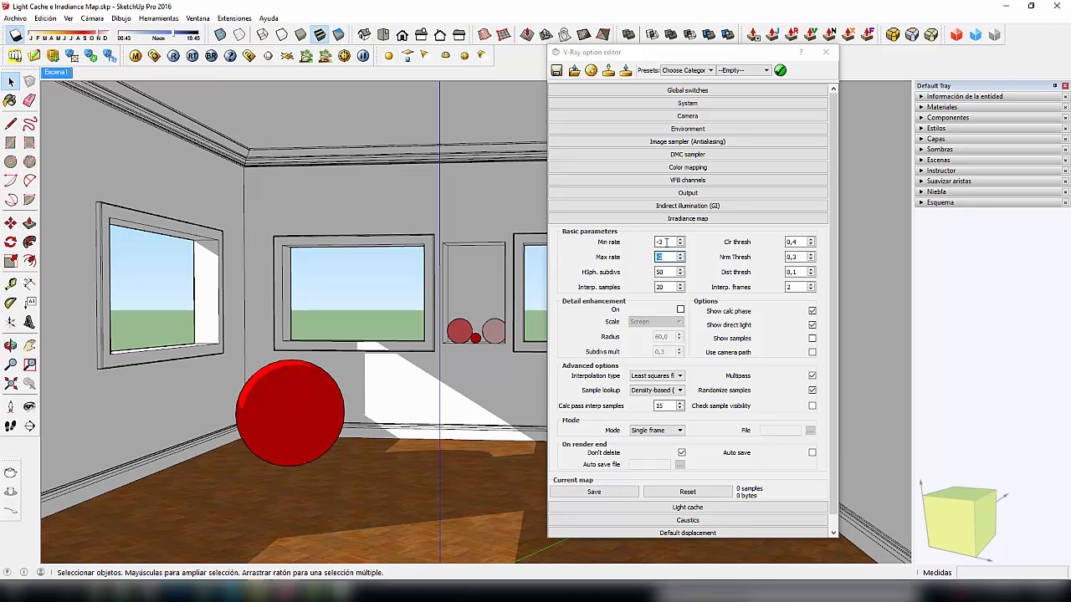
pyautogui.moveTo(660, 242)
pyautogui.hotkey('shift', 'Tab')
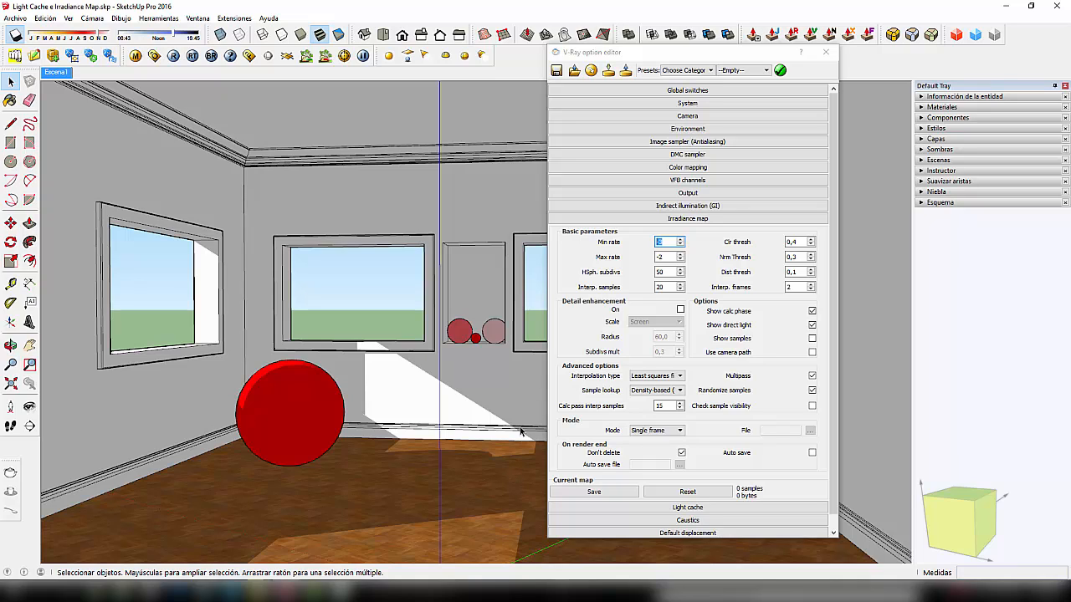
pyautogui.click(669, 243)
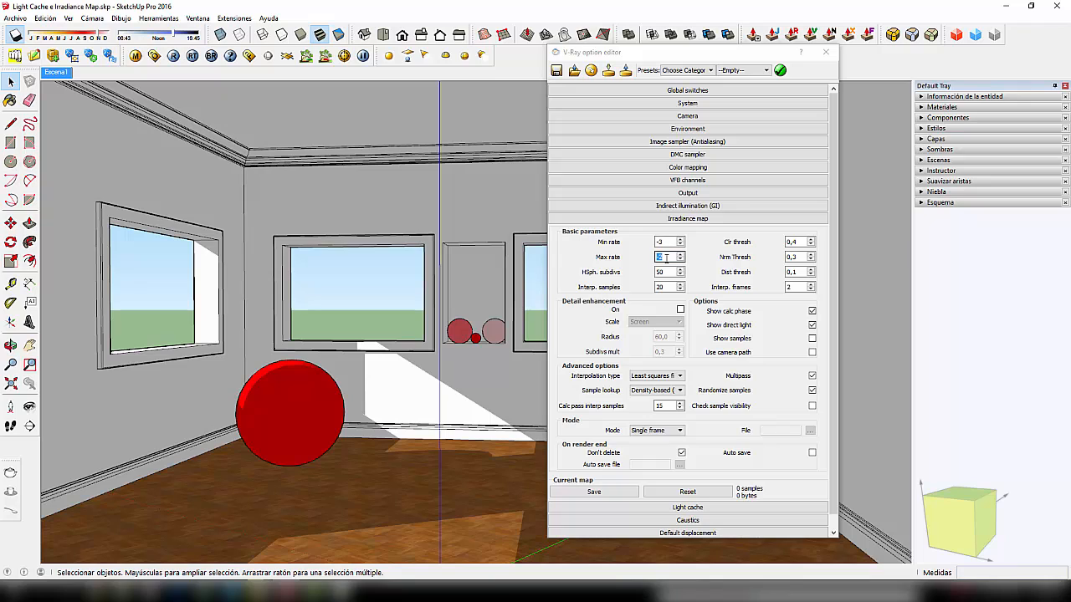
pyautogui.moveTo(666, 257)
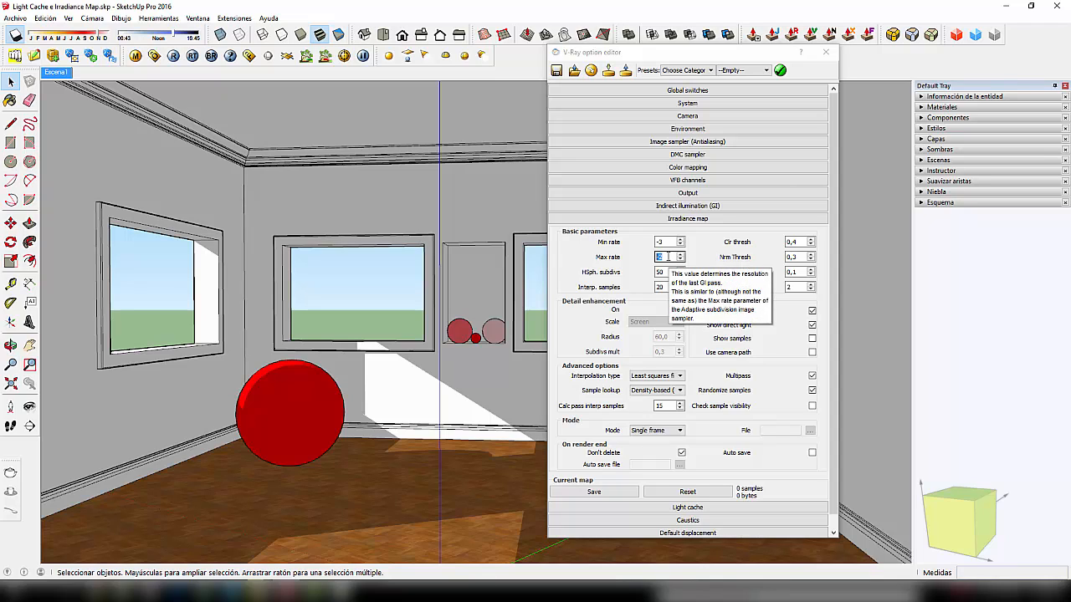
pyautogui.doubleClick(668, 258)
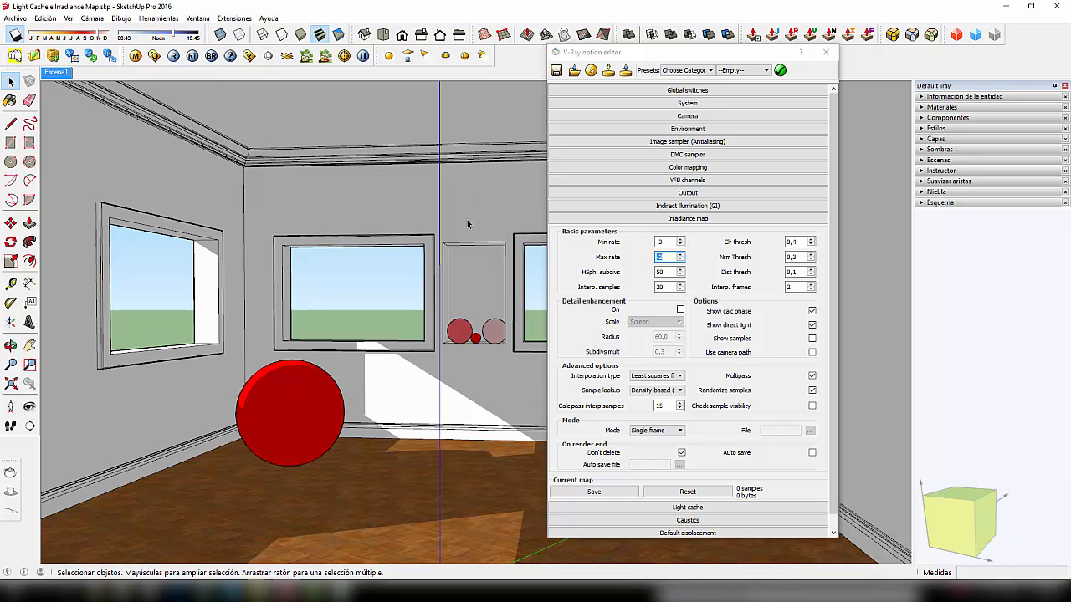
pyautogui.moveTo(659, 241)
pyautogui.moveTo(694, 57); pyautogui.dragTo(688, 31)
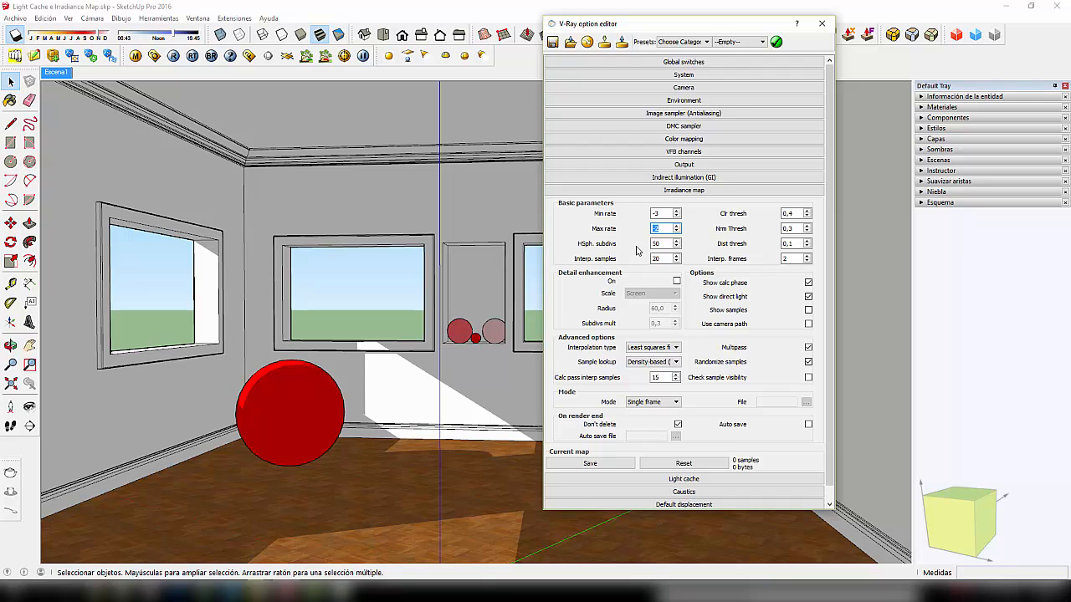
pyautogui.moveTo(664, 259)
pyautogui.moveTo(677, 30); pyautogui.dragTo(740, 67)
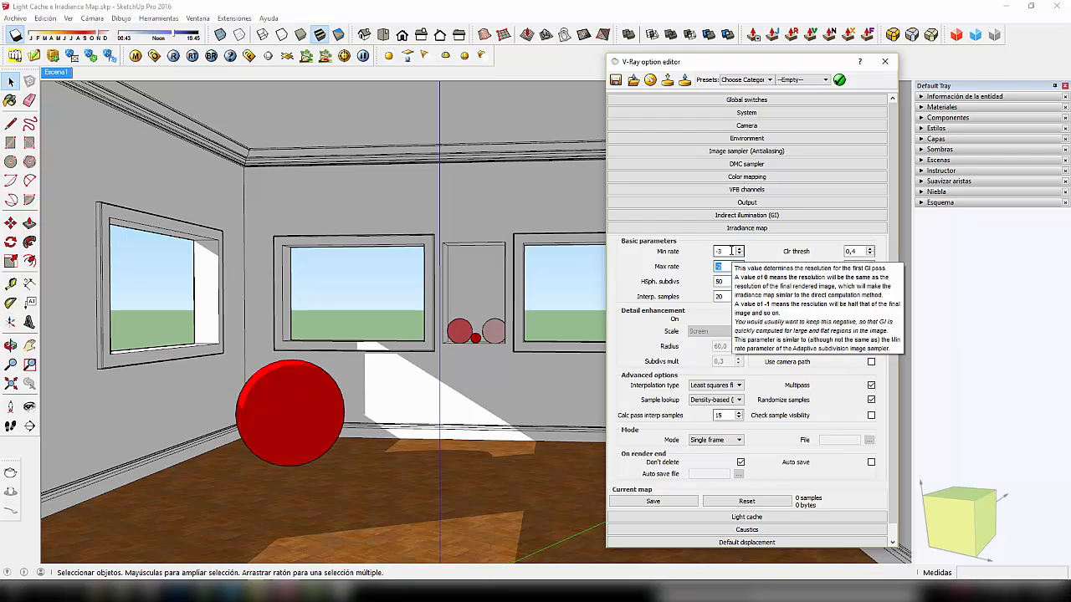
pyautogui.moveTo(728, 251)
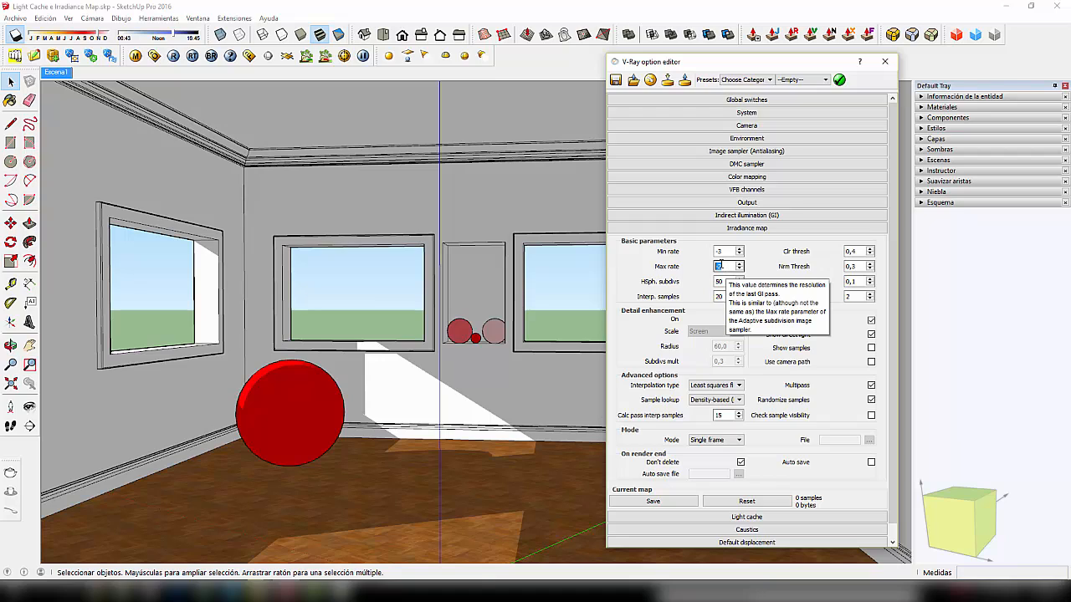
pyautogui.click(382, 194)
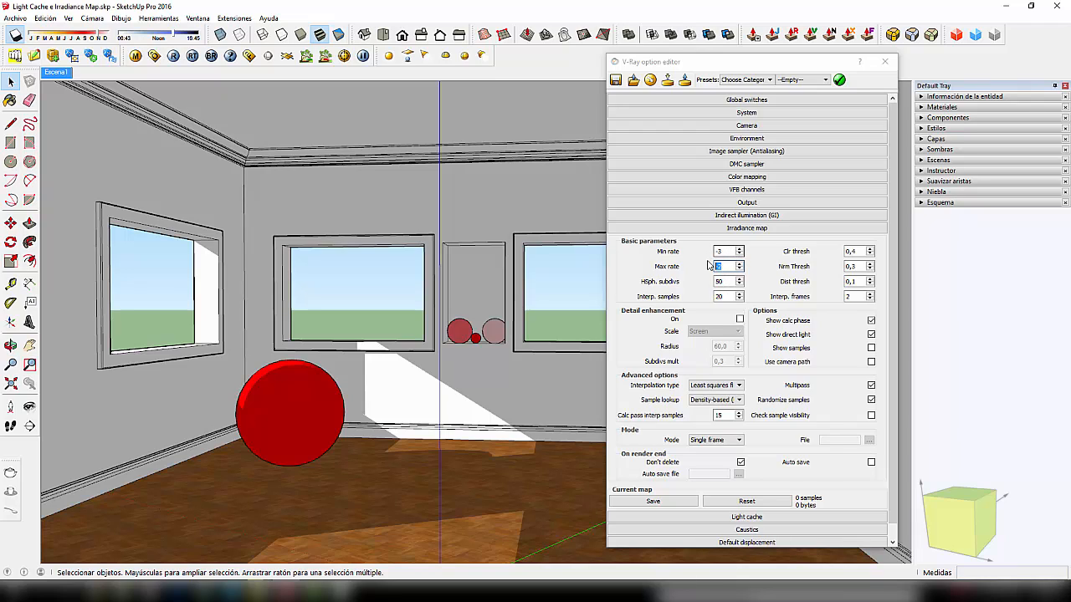
# - Examine the irradiance map's HSph. subdivs and Interp. samples values, including the description of the interpolation samples
pyautogui.doubleClick(720, 282)
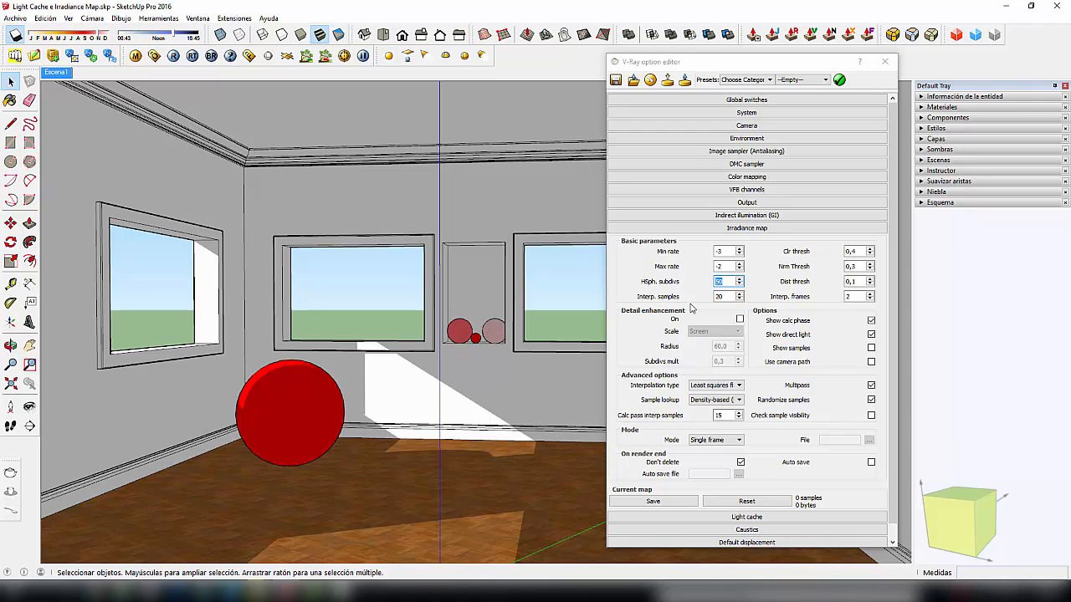
pyautogui.press('Tab')
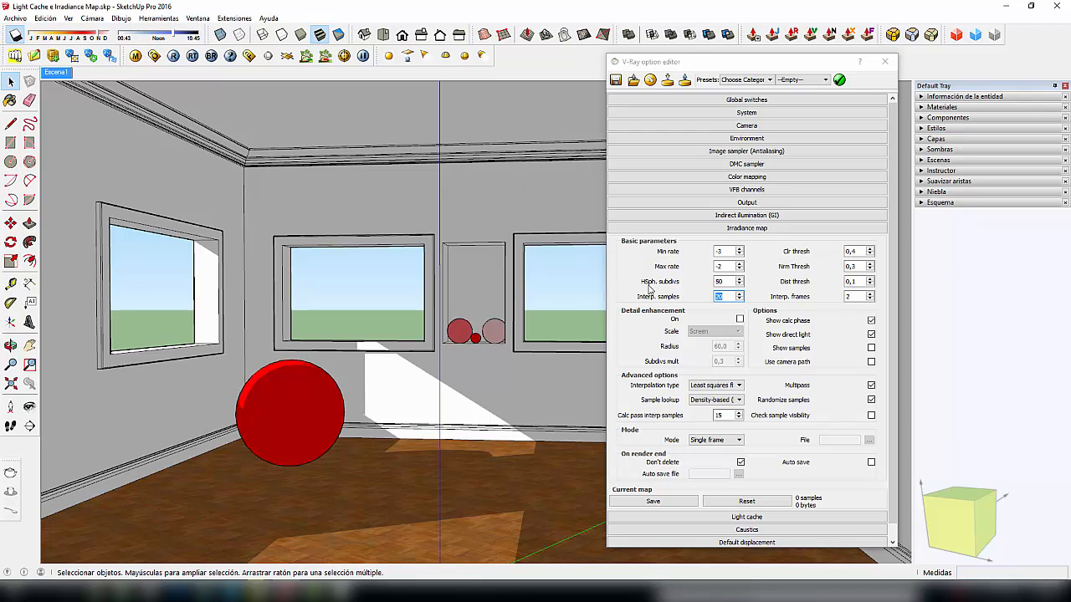
pyautogui.moveTo(725, 297); pyautogui.dragTo(615, 296)
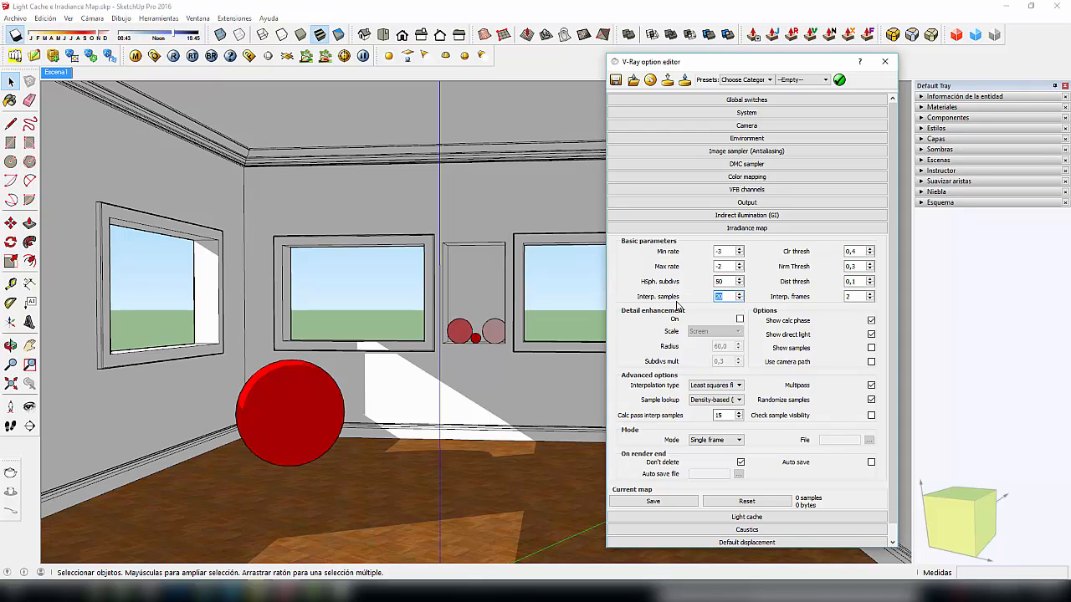
pyautogui.click(583, 221)
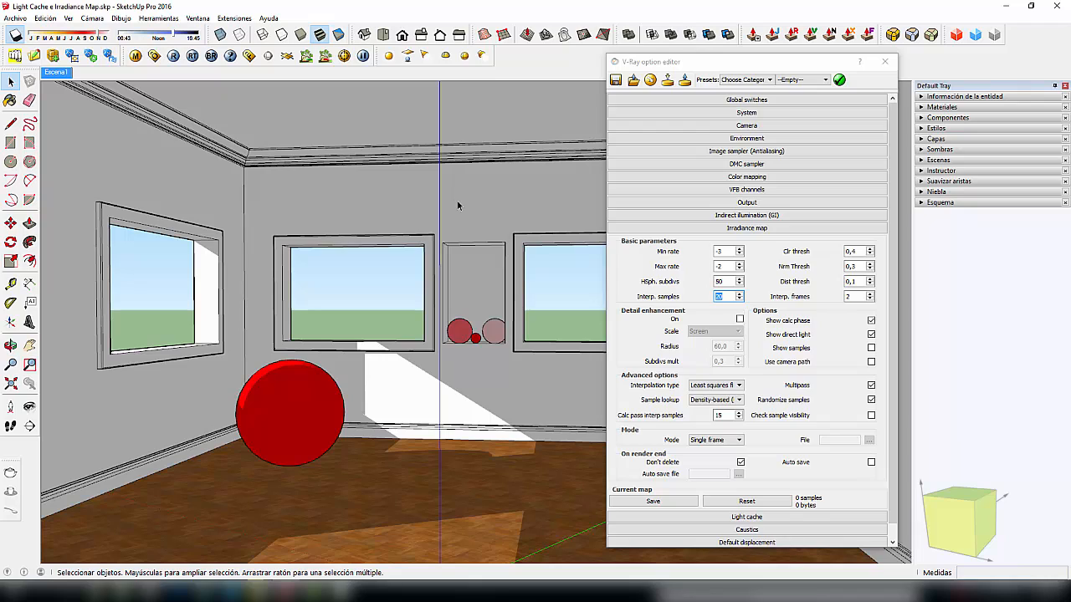
pyautogui.click(724, 296)
pyautogui.doubleClick(724, 296)
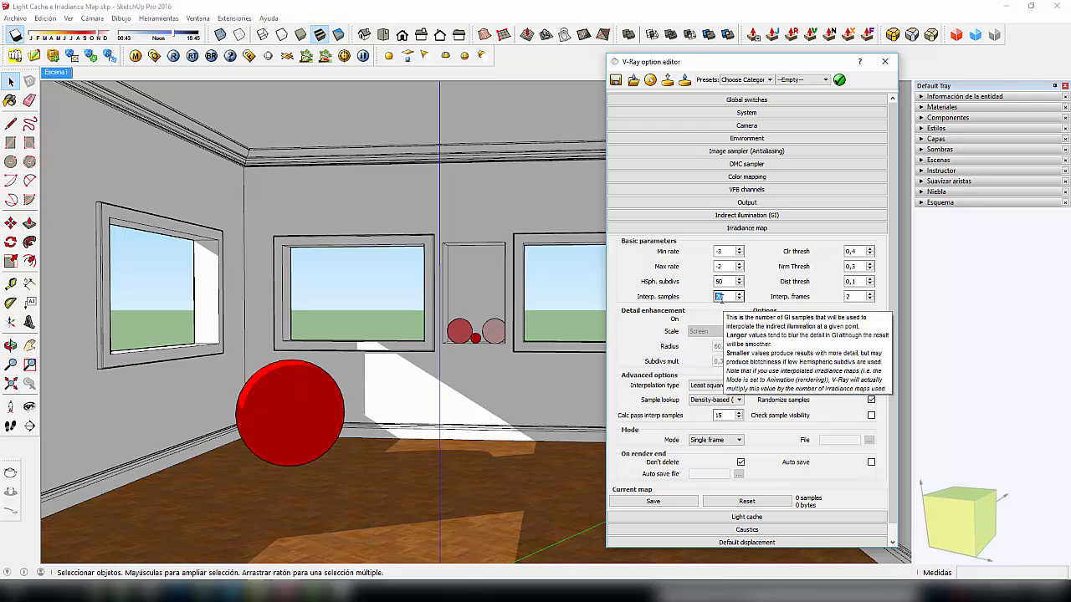
pyautogui.click(452, 169)
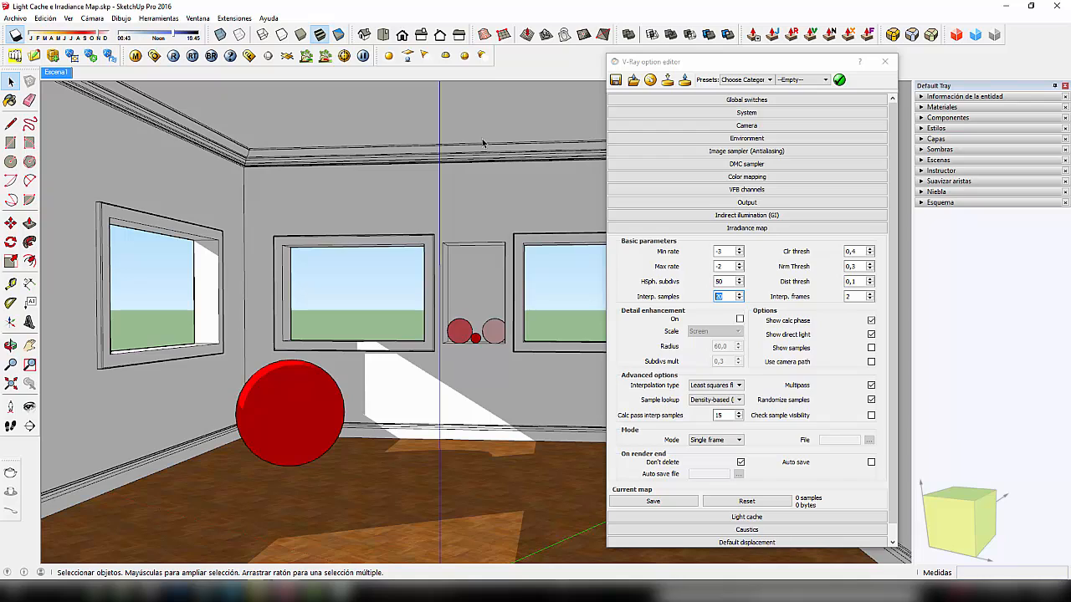
pyautogui.click(726, 281)
pyautogui.moveTo(726, 281); pyautogui.dragTo(655, 288)
pyautogui.moveTo(728, 297); pyautogui.dragTo(679, 295)
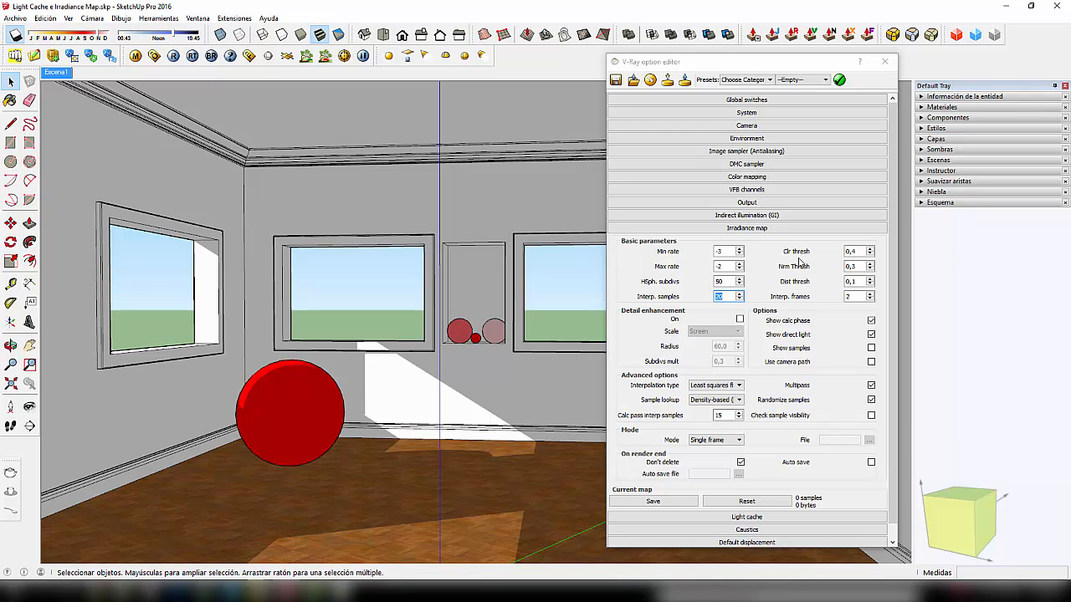
# - Examine the irradiance map's Clr thresh value and description, compare it with Interp. samples, and inspect Nrm thresh
pyautogui.click(858, 251)
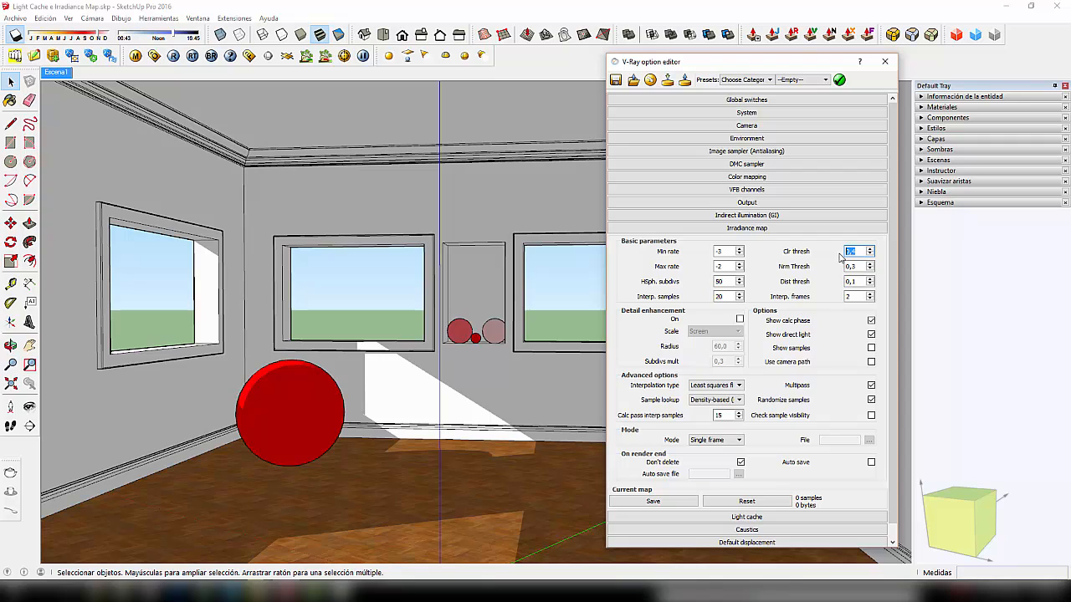
pyautogui.moveTo(857, 252)
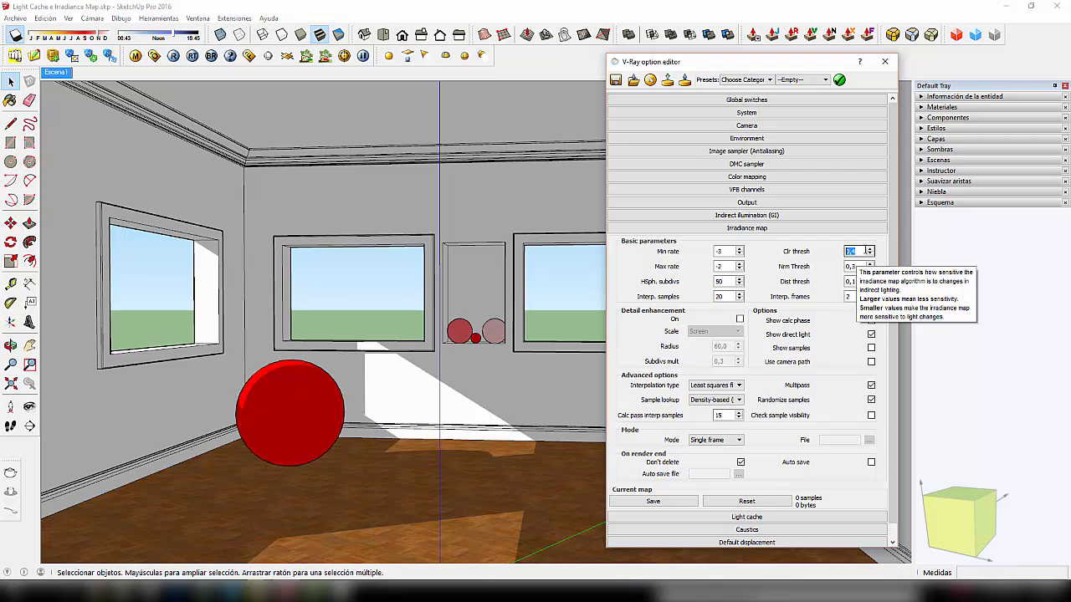
pyautogui.moveTo(862, 251); pyautogui.dragTo(850, 251)
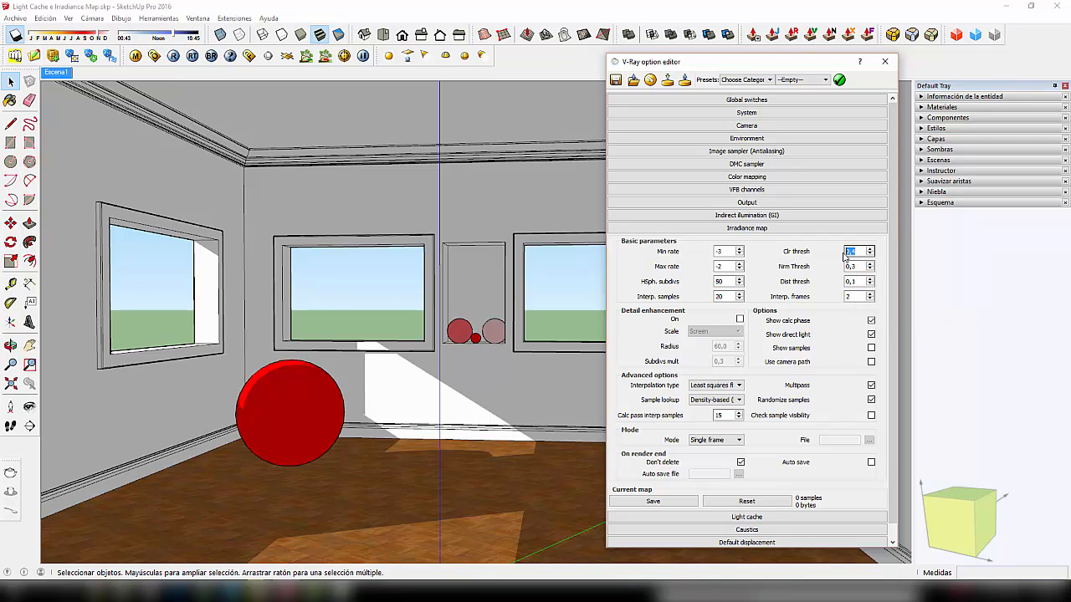
pyautogui.moveTo(857, 253)
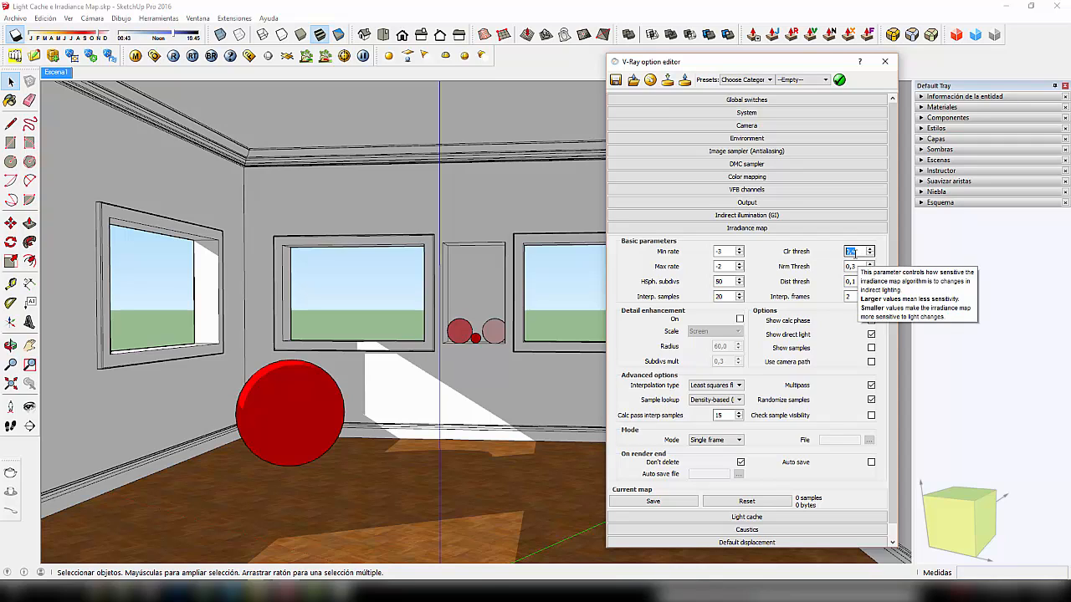
pyautogui.click(851, 251)
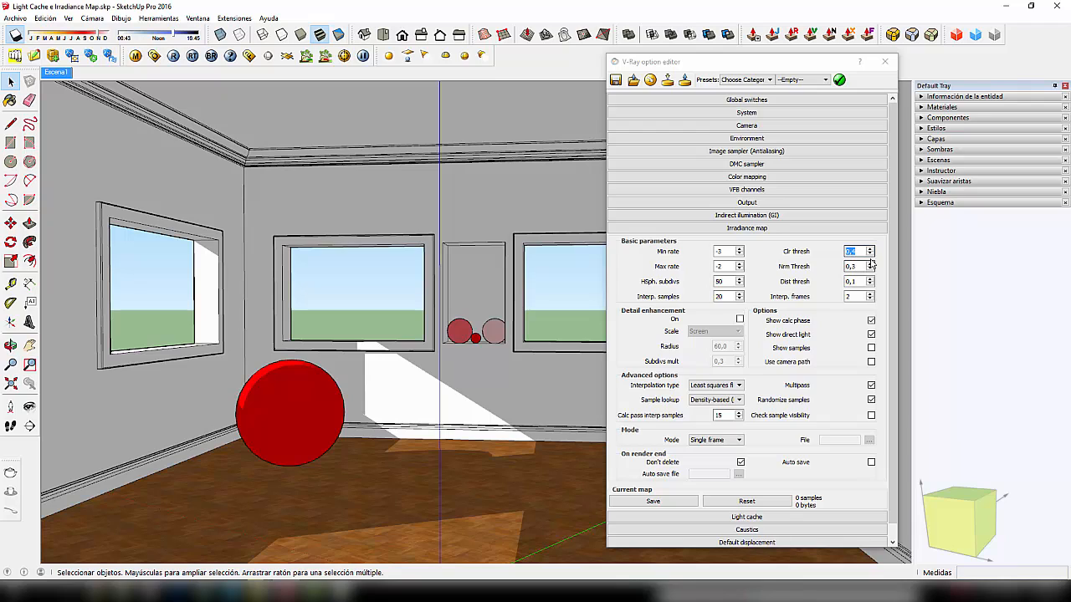
pyautogui.moveTo(846, 251); pyautogui.dragTo(866, 251)
pyautogui.moveTo(858, 251)
pyautogui.moveTo(739, 254)
pyautogui.doubleClick(723, 296)
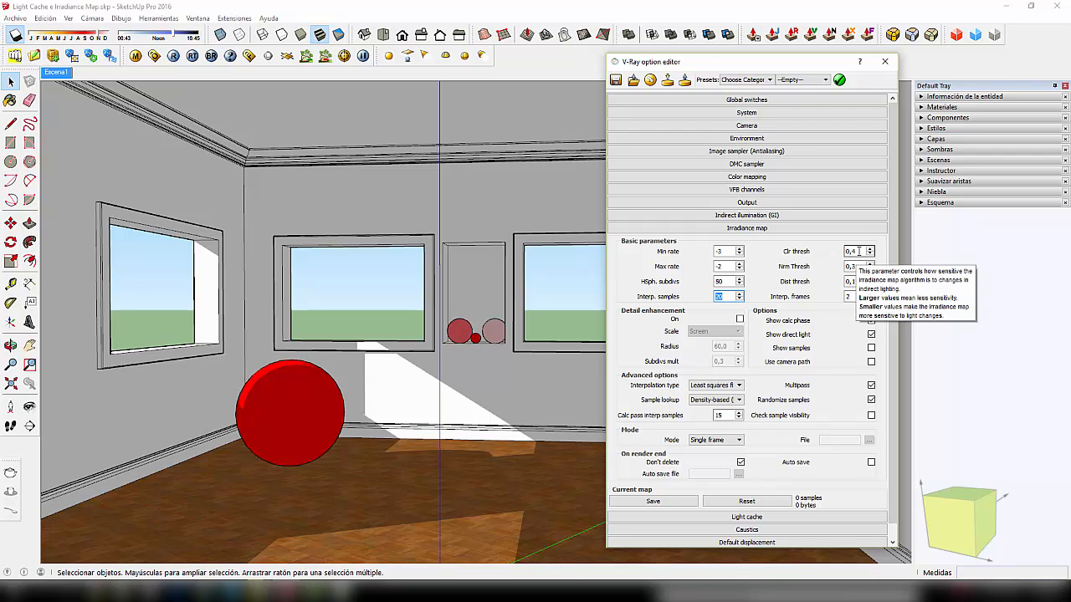
pyautogui.click(485, 211)
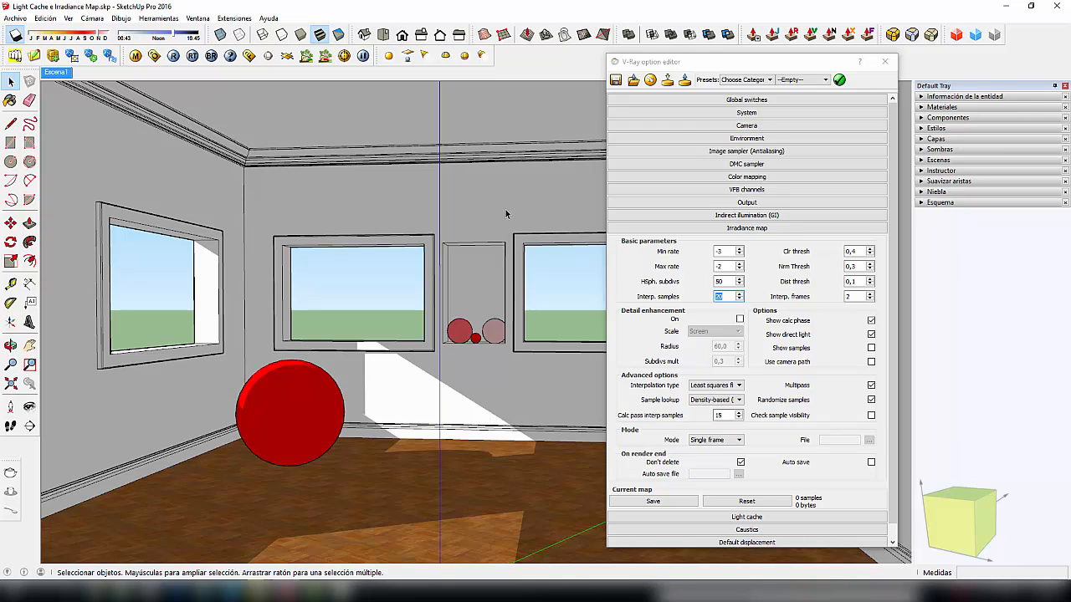
pyautogui.moveTo(858, 252); pyautogui.dragTo(791, 254)
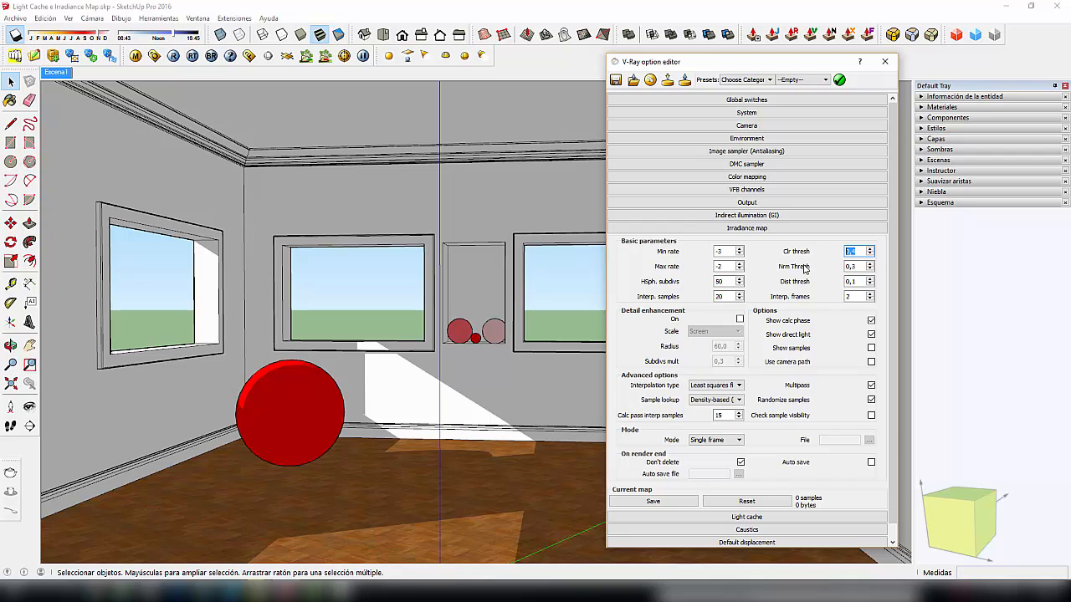
pyautogui.press('Tab')
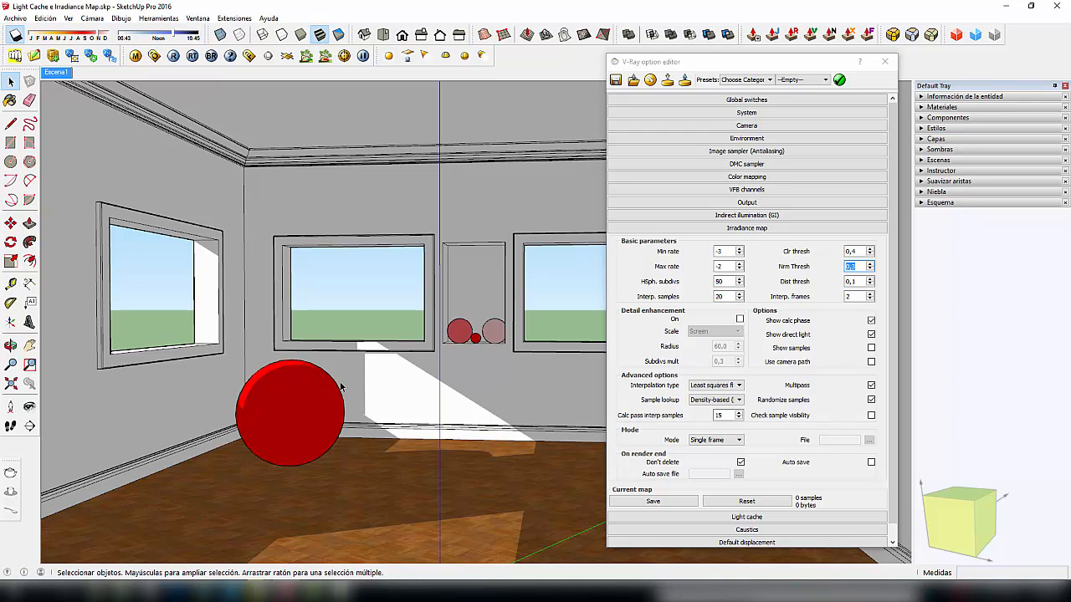
# - Examine the irradiance map's Nrm Thresh value with reference to the round red object in the room
pyautogui.click(849, 267)
pyautogui.moveTo(861, 267); pyautogui.dragTo(824, 274)
pyautogui.click(816, 285)
pyautogui.moveTo(859, 266); pyautogui.dragTo(825, 275)
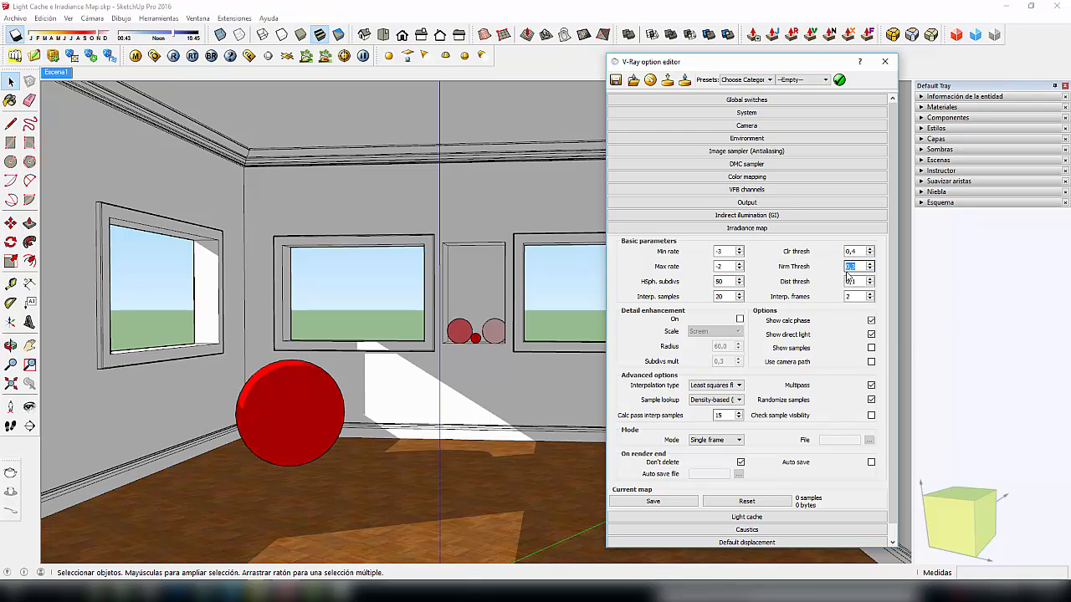
pyautogui.moveTo(847, 277)
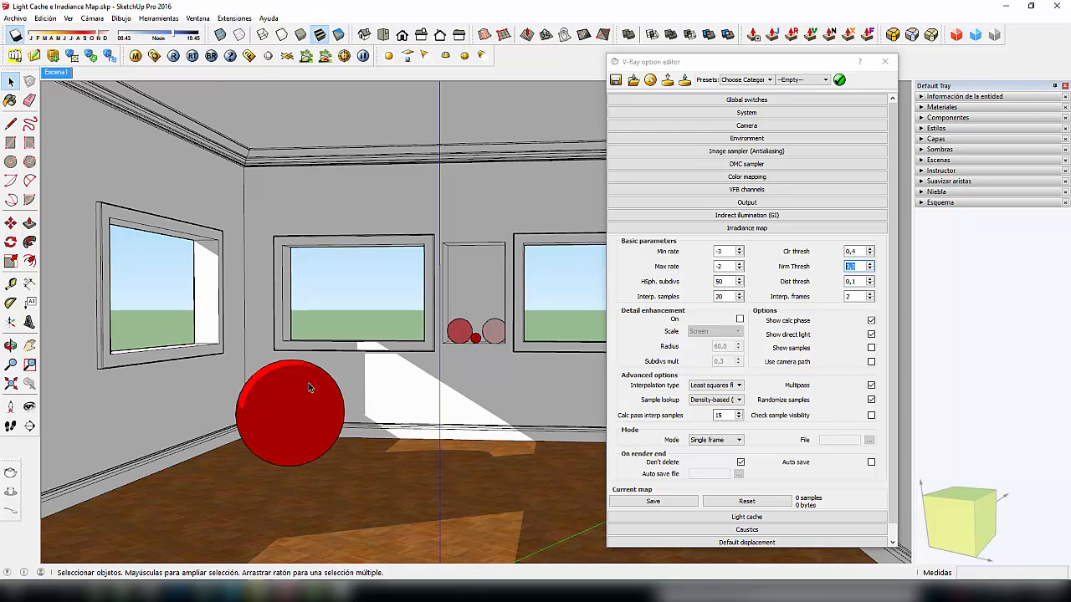
pyautogui.moveTo(862, 269); pyautogui.dragTo(822, 278)
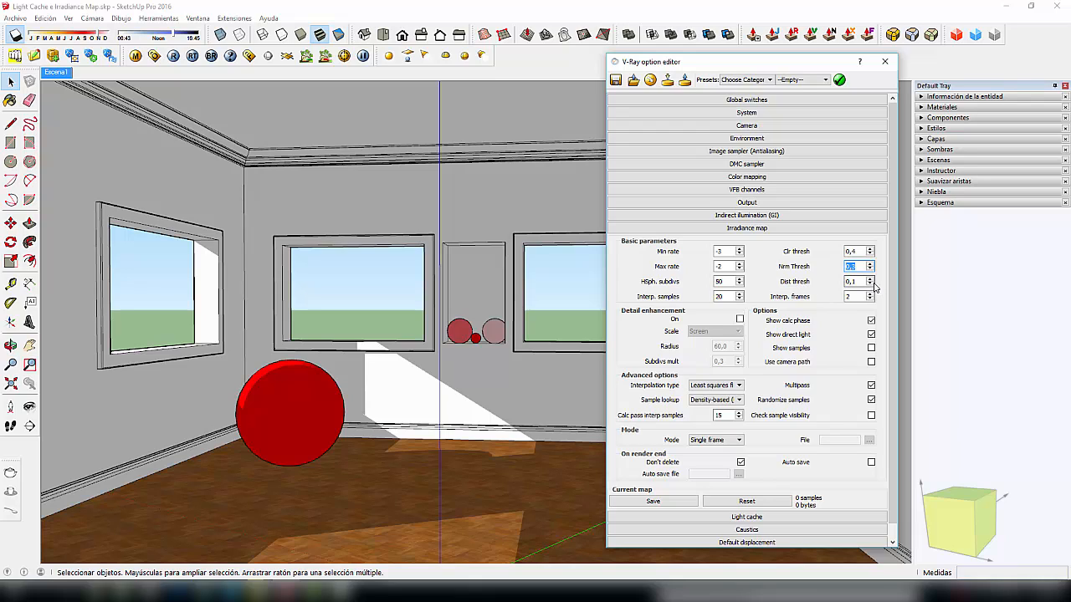
# - Examine the irradiance map's Dist thresh value against the window frame and niche details, and restore the Escena1 view
pyautogui.moveTo(859, 284); pyautogui.dragTo(831, 292)
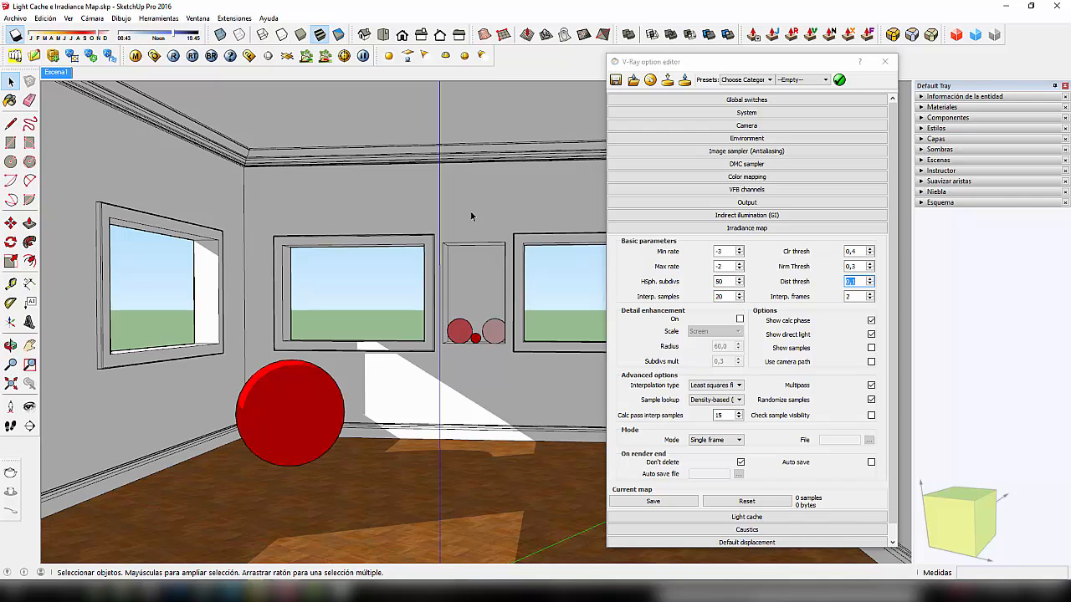
pyautogui.scroll(5, 527, 238)
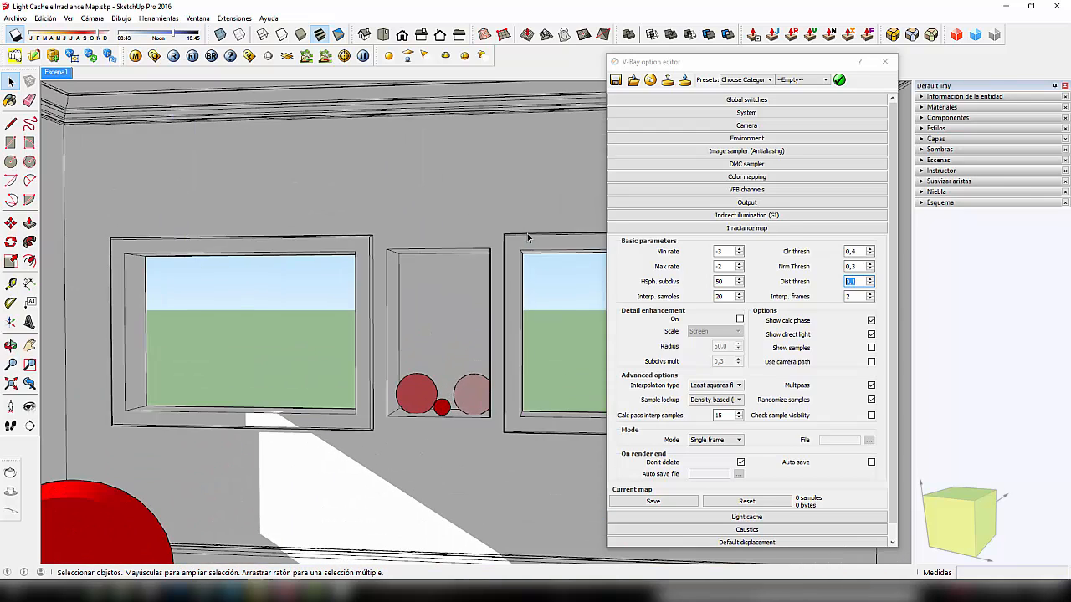
pyautogui.scroll(6, 526, 240)
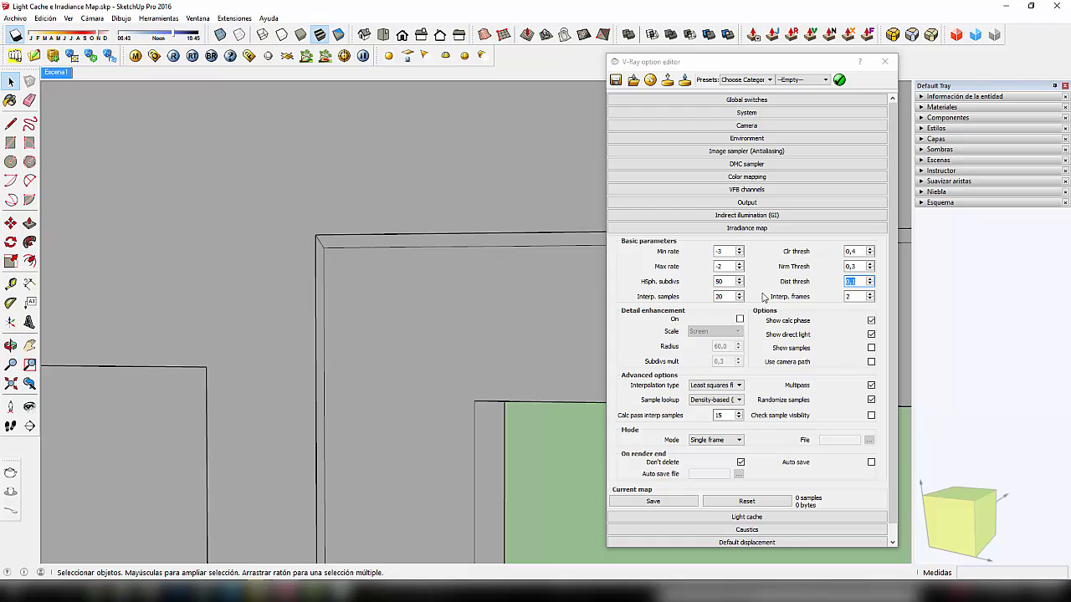
pyautogui.moveTo(863, 283); pyautogui.dragTo(816, 289)
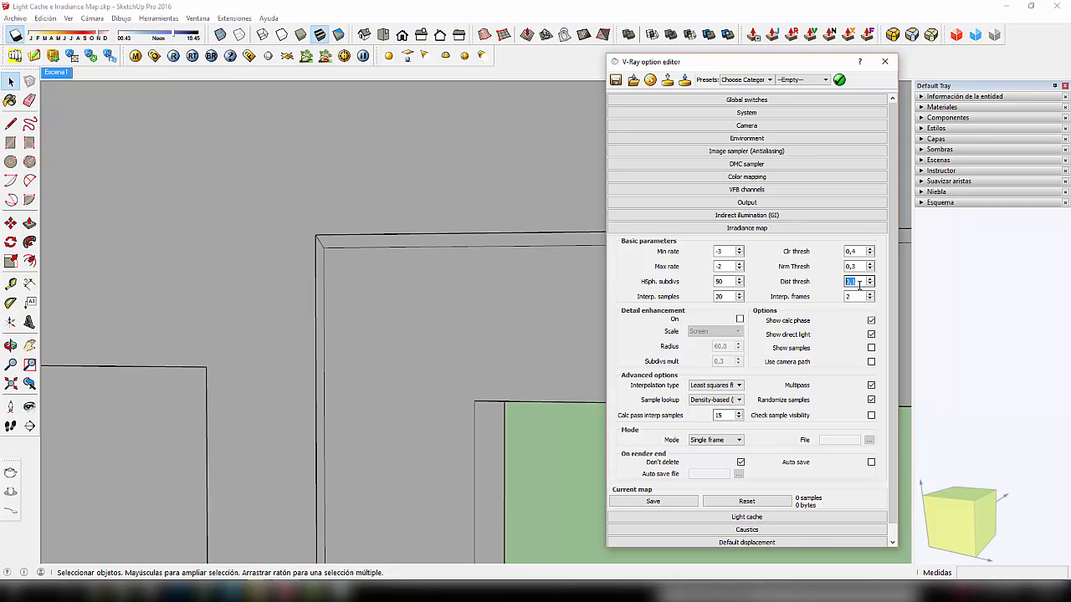
pyautogui.click(499, 276)
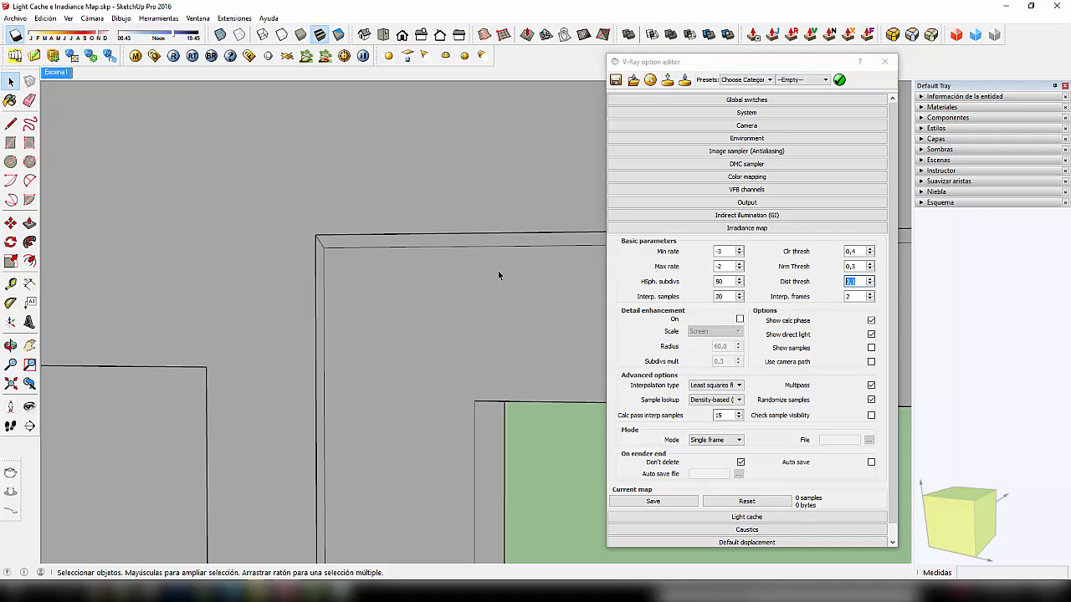
pyautogui.scroll(-6, 472, 242)
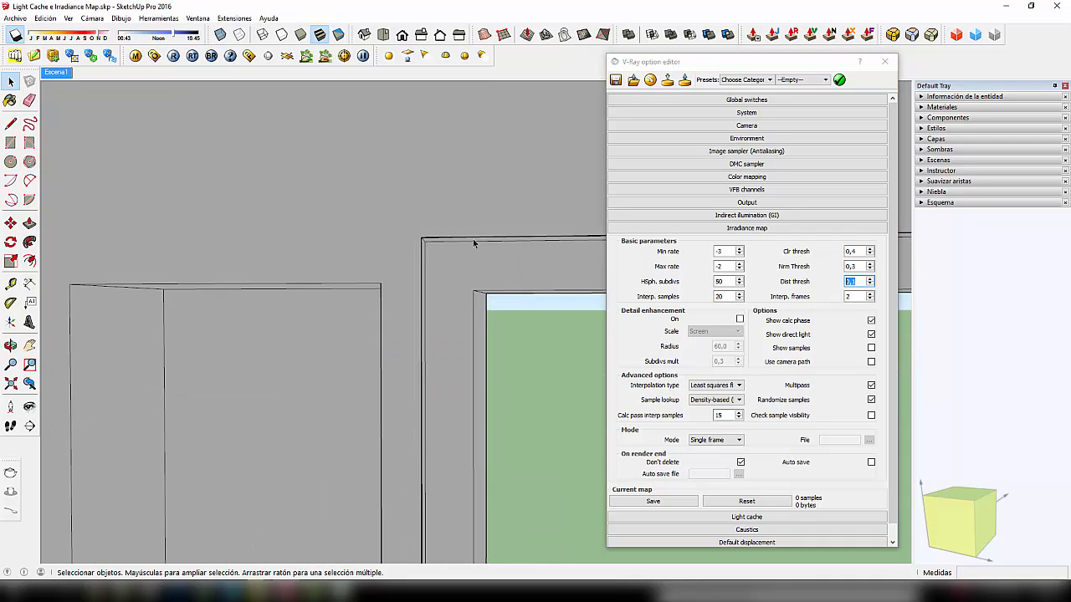
pyautogui.scroll(-1, 472, 242)
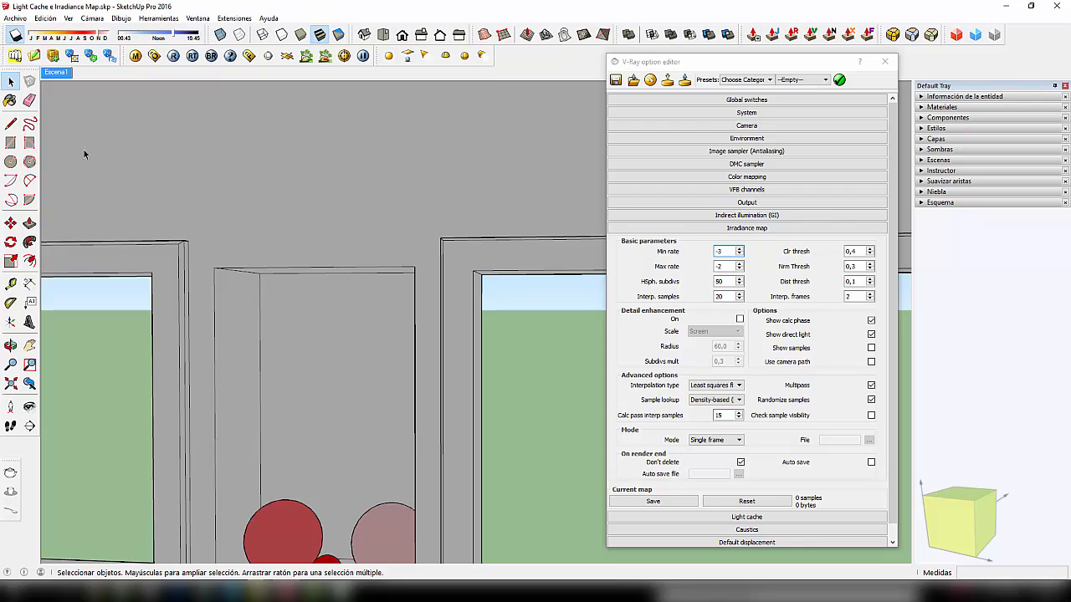
pyautogui.click(56, 73)
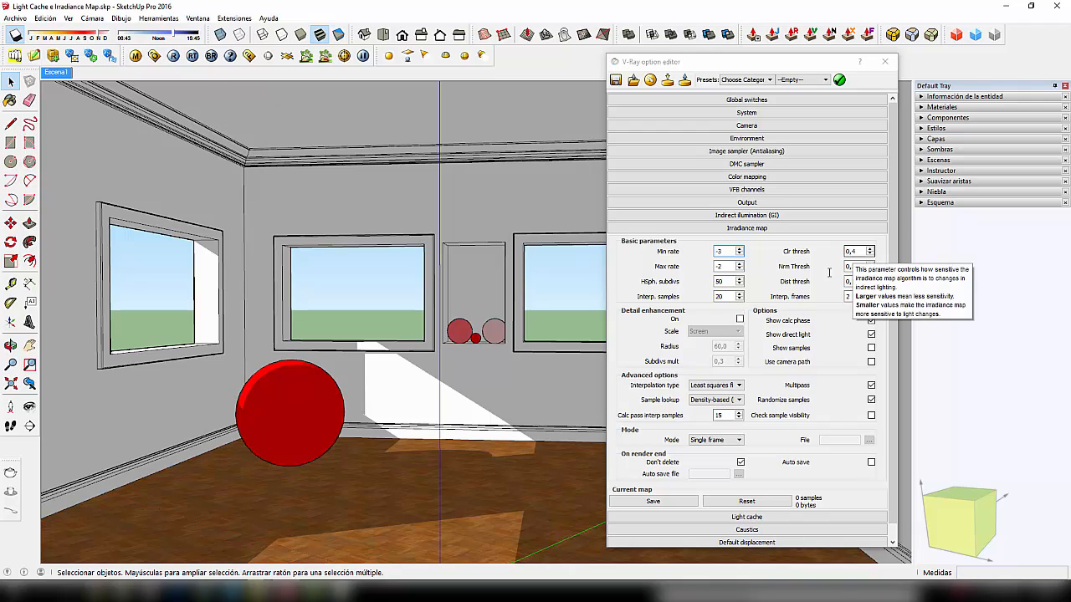
# - Review the irradiance map's Clr thresh, Min rate, HSph. subdivs and Interp. samples values
pyautogui.doubleClick(850, 251)
pyautogui.write('0,4')
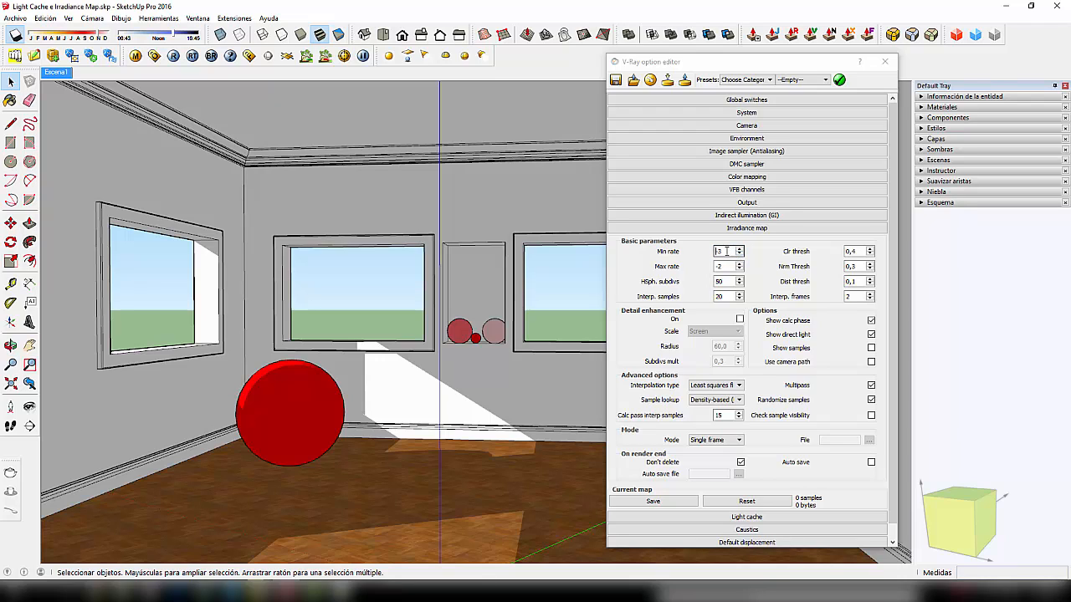
pyautogui.moveTo(727, 251)
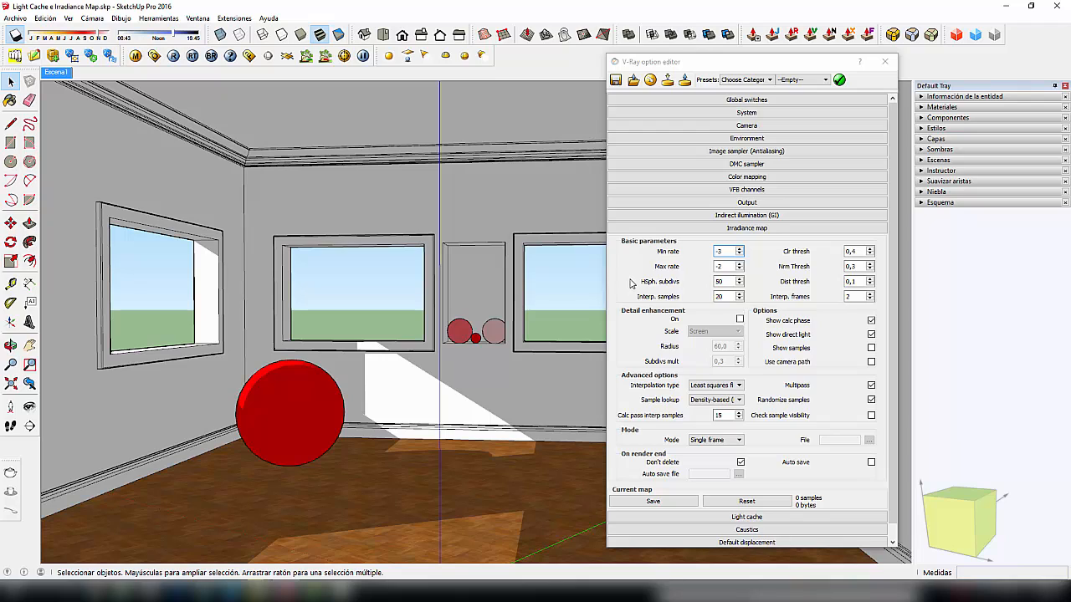
pyautogui.doubleClick(720, 282)
pyautogui.click(726, 282)
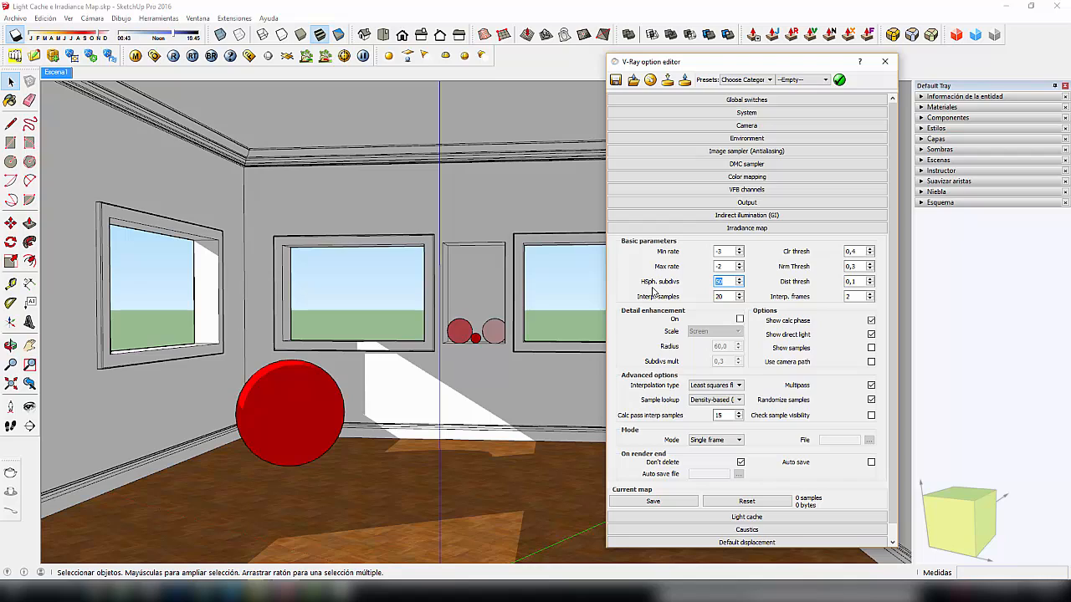
pyautogui.doubleClick(721, 297)
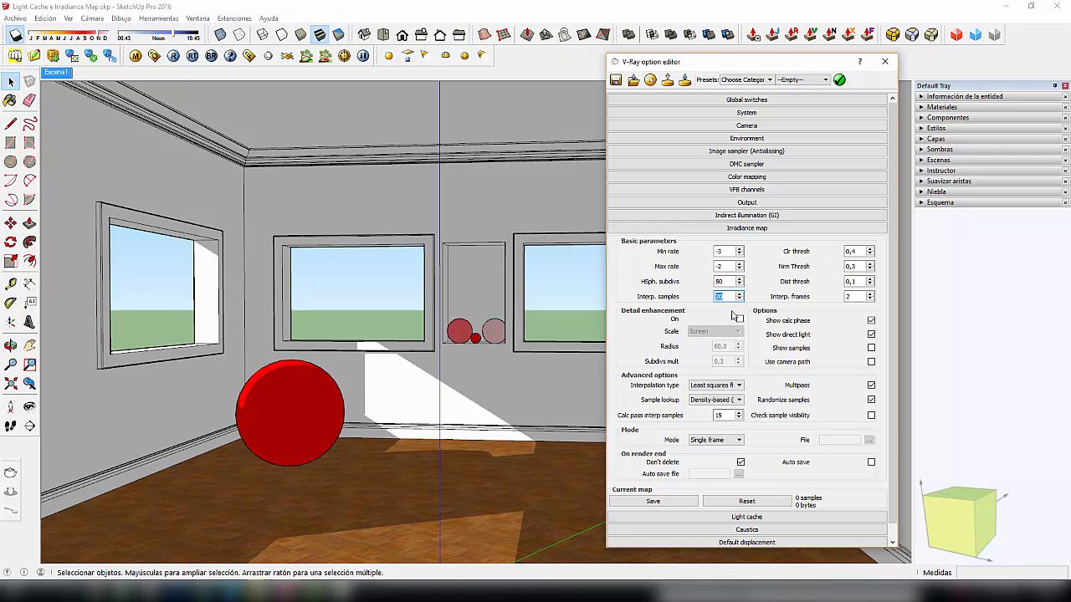
# - Enable Show samples for the irradiance map and check the light cache's mode and source map file
pyautogui.click(871, 348)
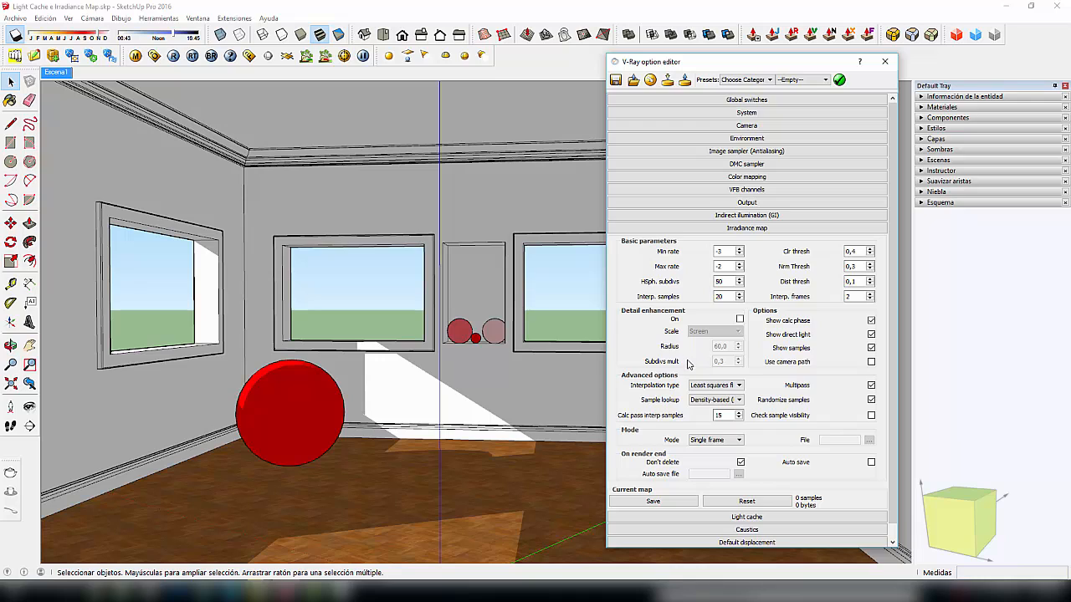
pyautogui.click(761, 229)
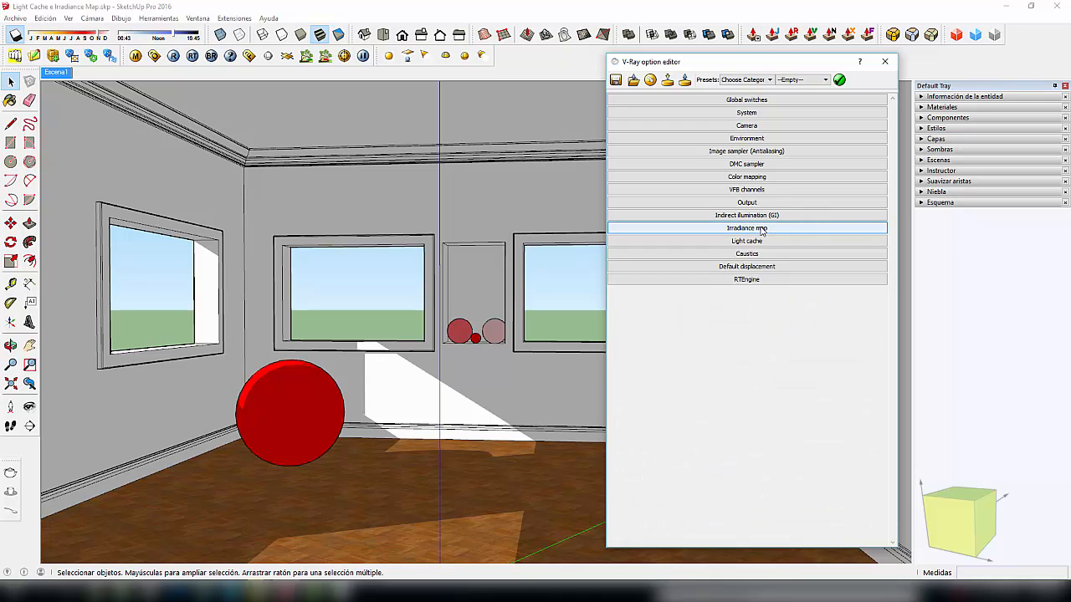
pyautogui.click(749, 242)
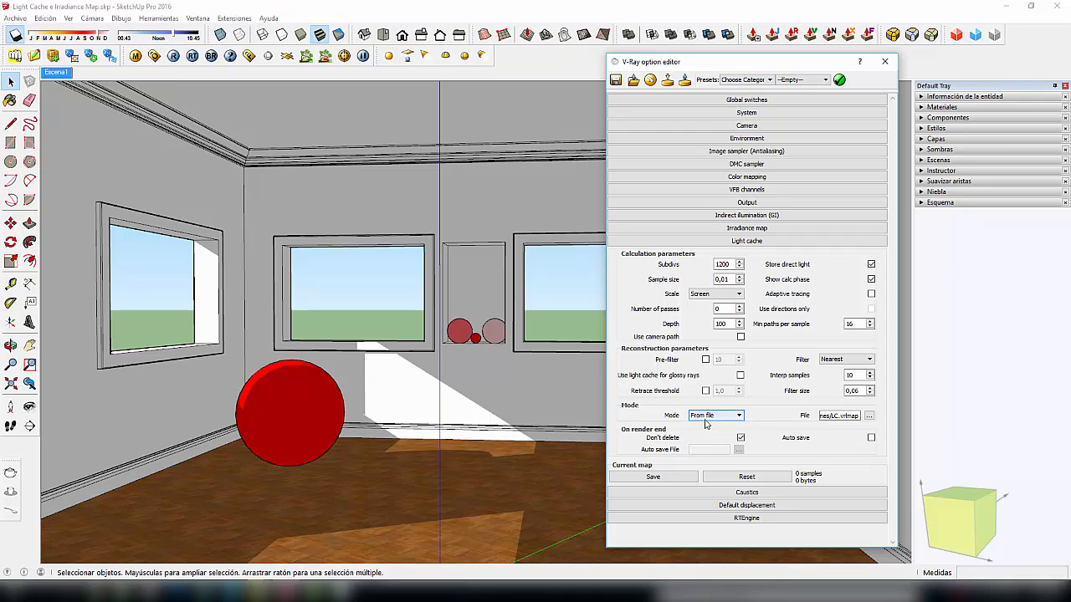
pyautogui.click(833, 415)
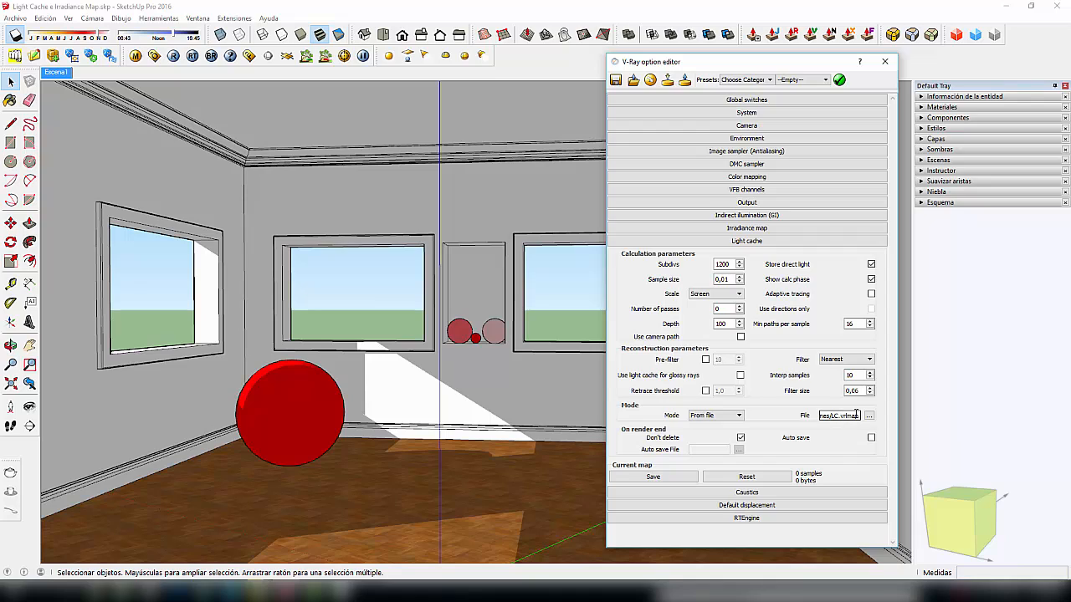
pyautogui.click(760, 241)
pyautogui.click(757, 228)
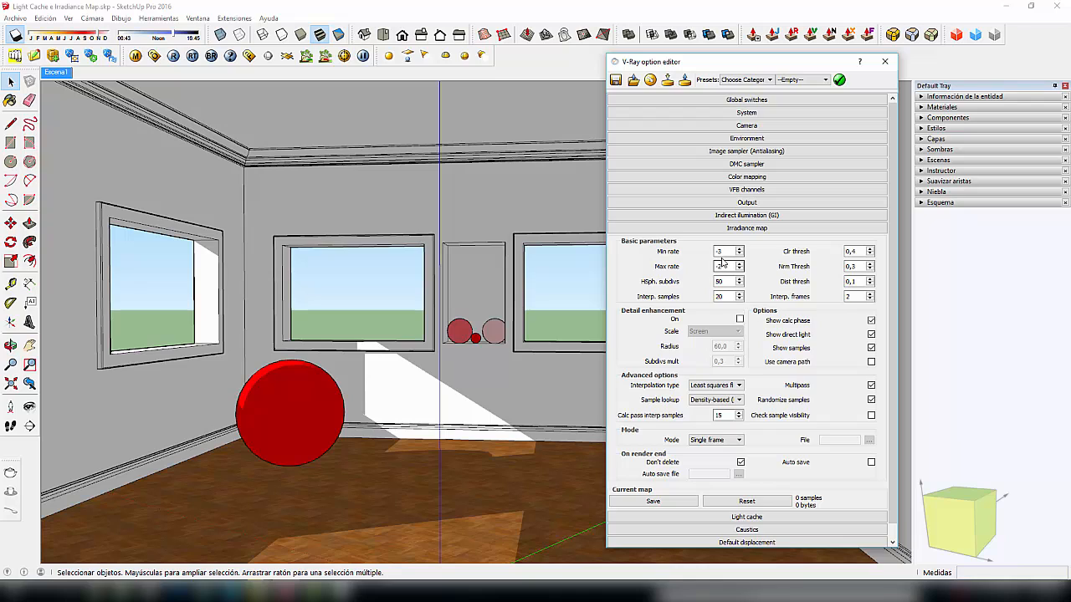
# - Set the irradiance map's Min rate and Max rate to -4 and move the option editor aside to uncover the scene
pyautogui.write('4')
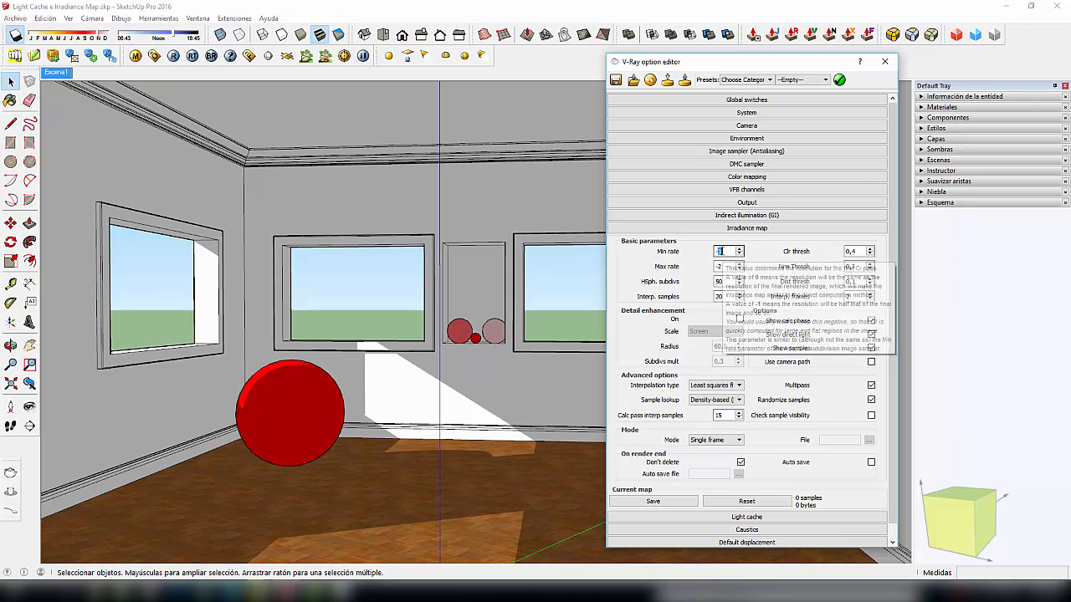
pyautogui.click(719, 266)
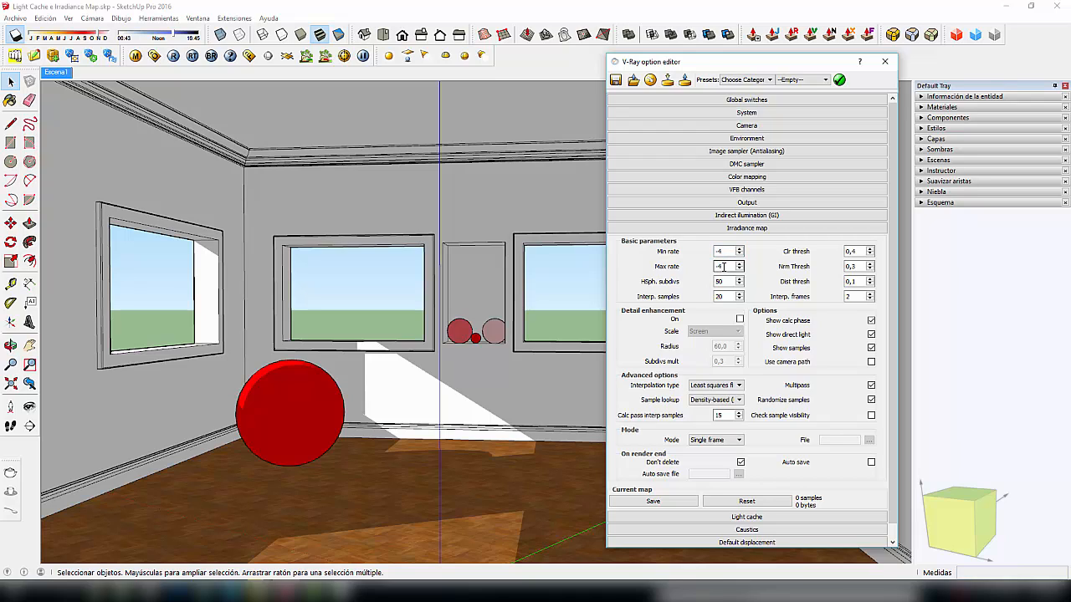
pyautogui.click(731, 282)
pyautogui.moveTo(735, 61); pyautogui.dragTo(825, 60)
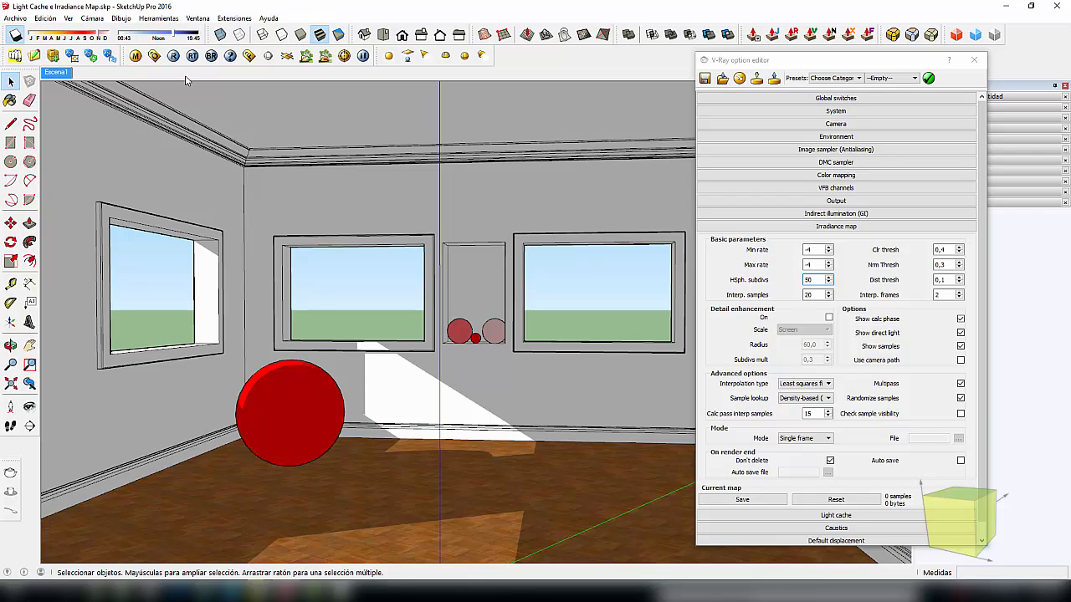
pyautogui.click(248, 55)
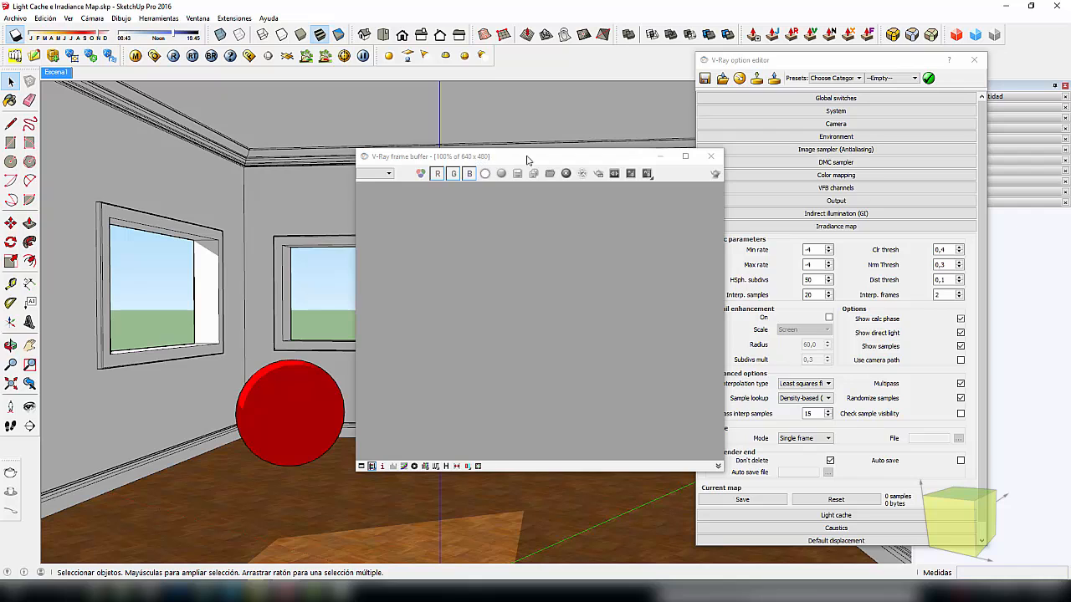
pyautogui.moveTo(530, 160); pyautogui.dragTo(587, 127)
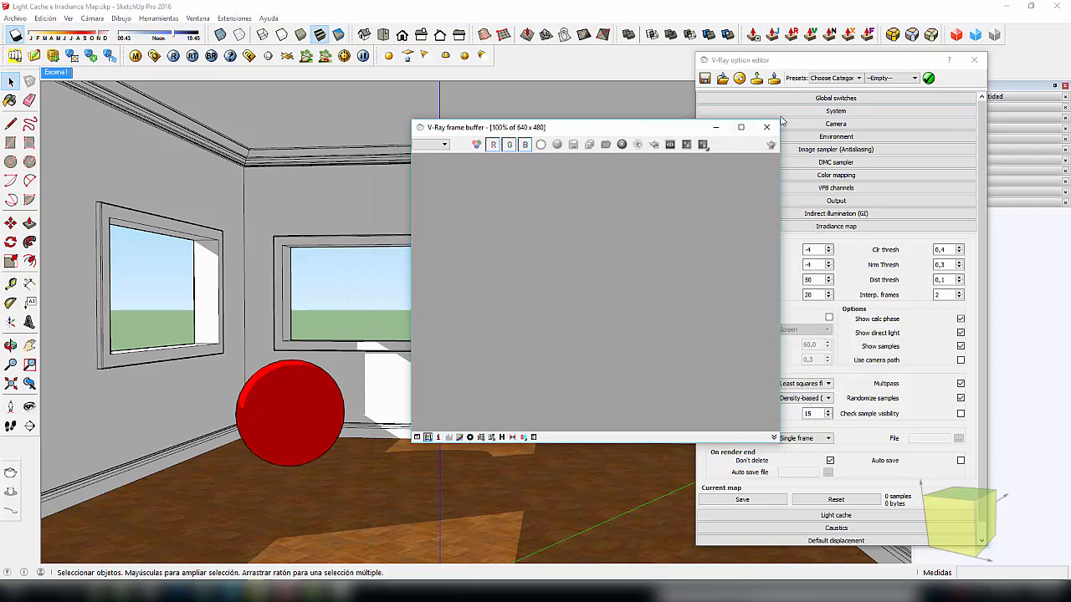
pyautogui.click(762, 127)
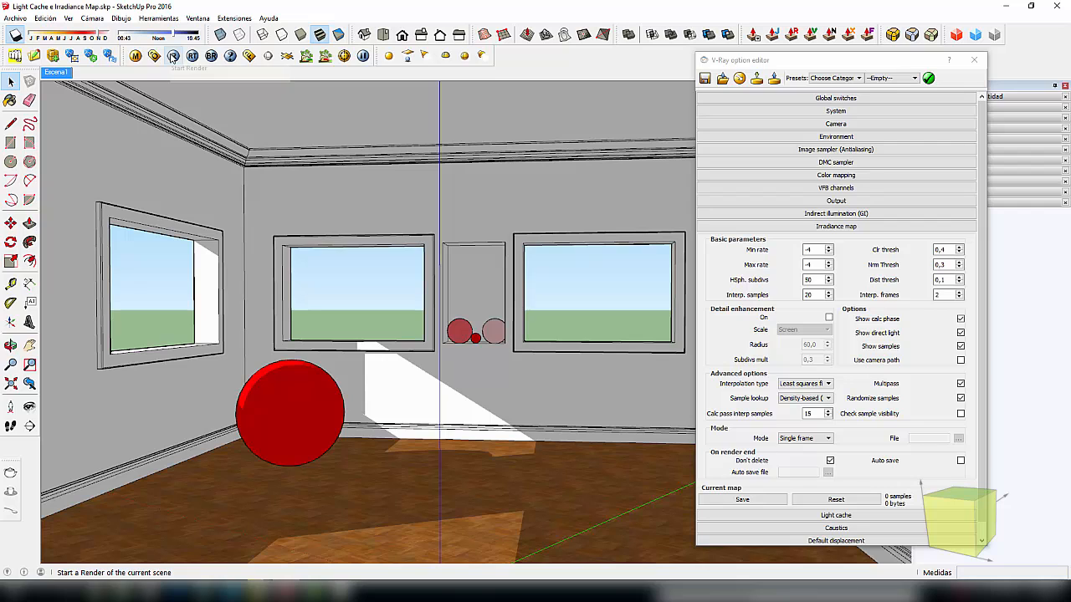
# - Render the full interior scene and reposition the frame buffer so the irradiance map settings stay uncovered
pyautogui.click(173, 55)
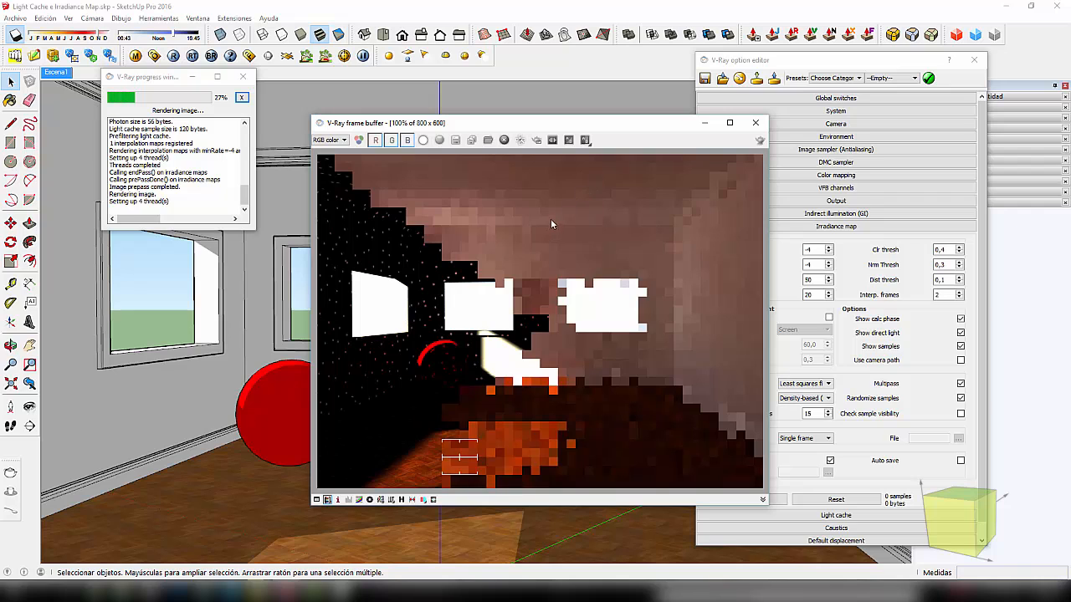
pyautogui.moveTo(608, 130); pyautogui.dragTo(527, 99)
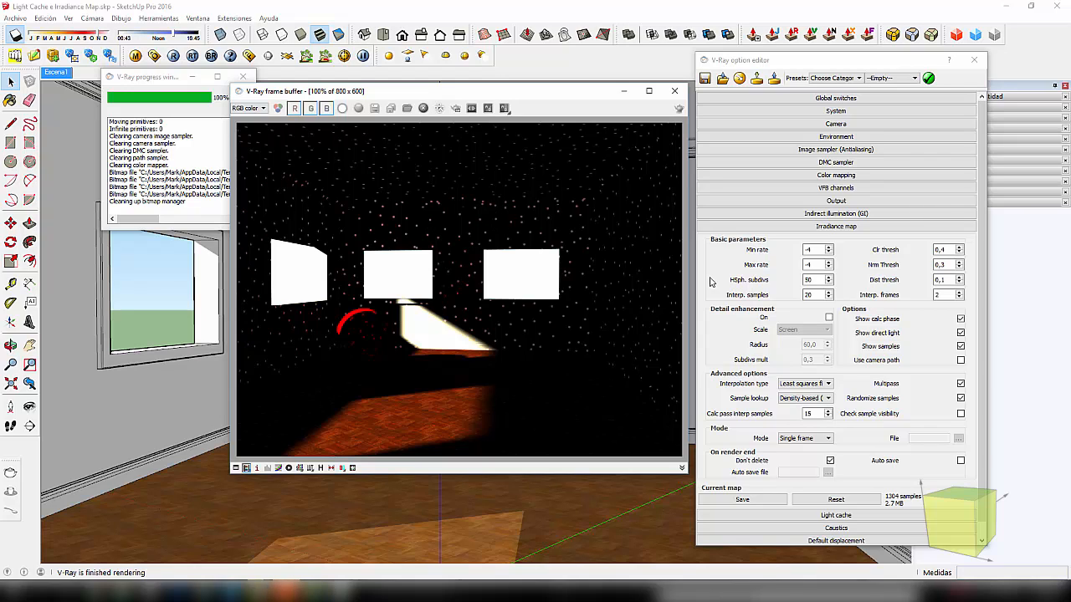
# - Set the irradiance map's Min rate and Max rate to -3 and region-render a full-height strip over the room's right wall
pyautogui.doubleClick(808, 249)
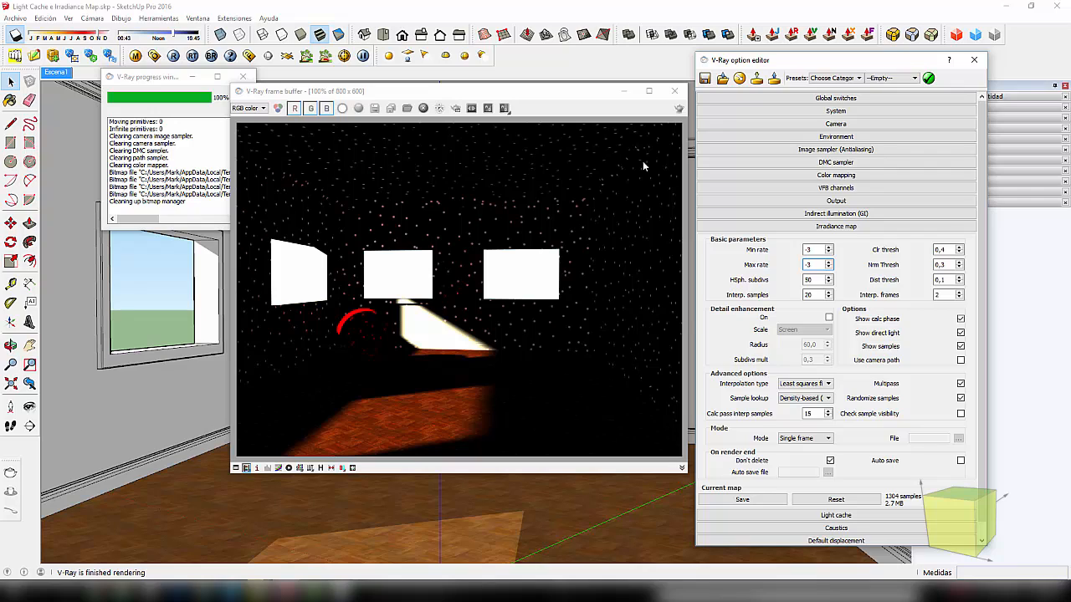
pyautogui.click(455, 108)
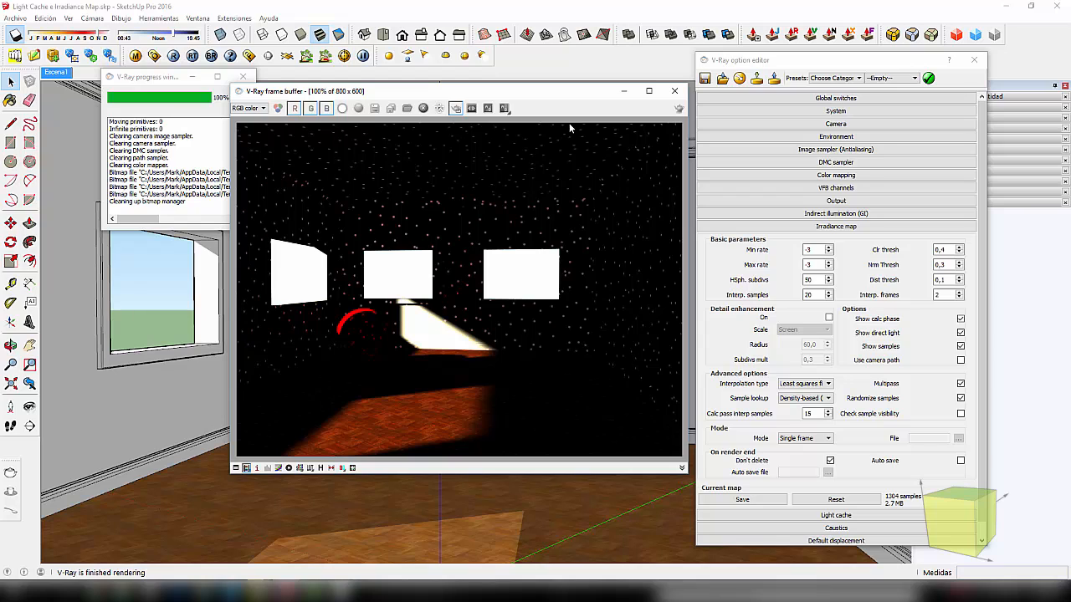
pyautogui.moveTo(568, 125); pyautogui.dragTo(707, 472)
pyautogui.click(678, 108)
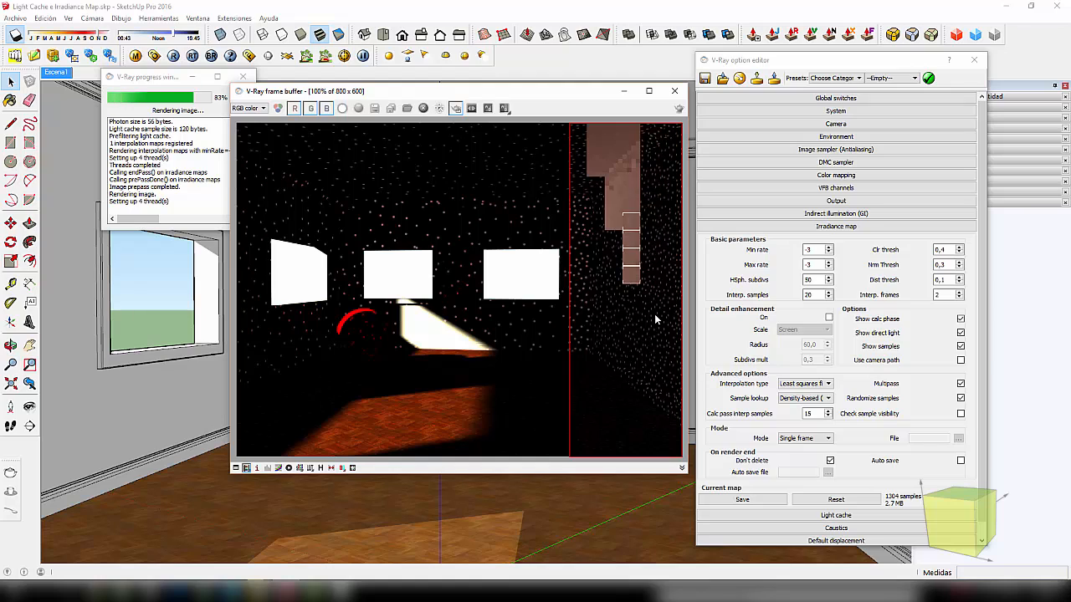
# - Set both the Min rate and the Max rate of the irradiance map to -2
pyautogui.doubleClick(808, 250)
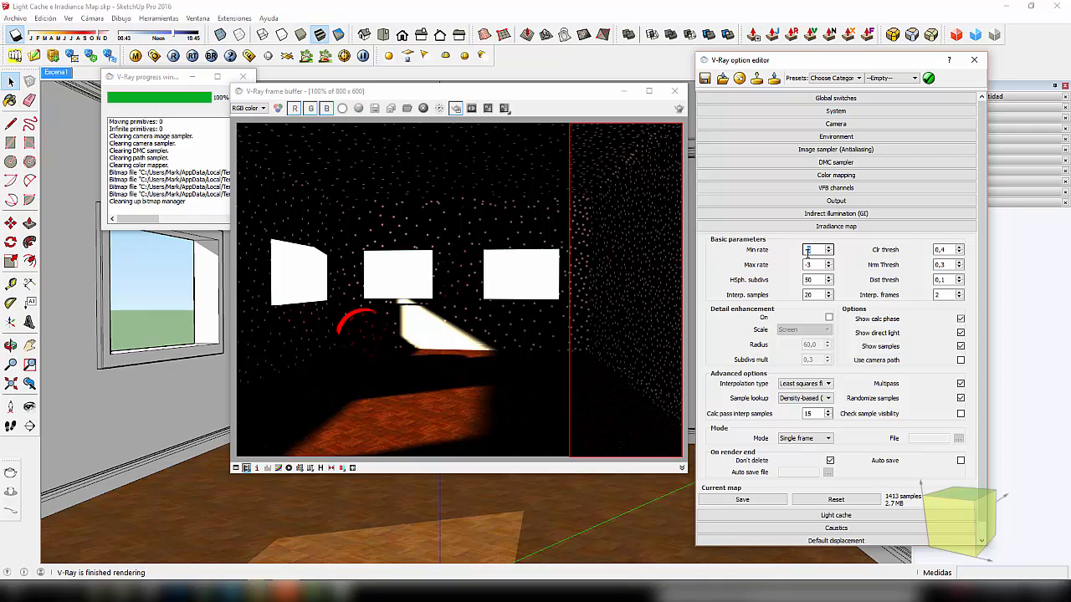
pyautogui.write('-2')
pyautogui.click(808, 264)
pyautogui.write('-2')
# - Replace the render region with a full-height strip around the rightmost window and render it
pyautogui.click(455, 108)
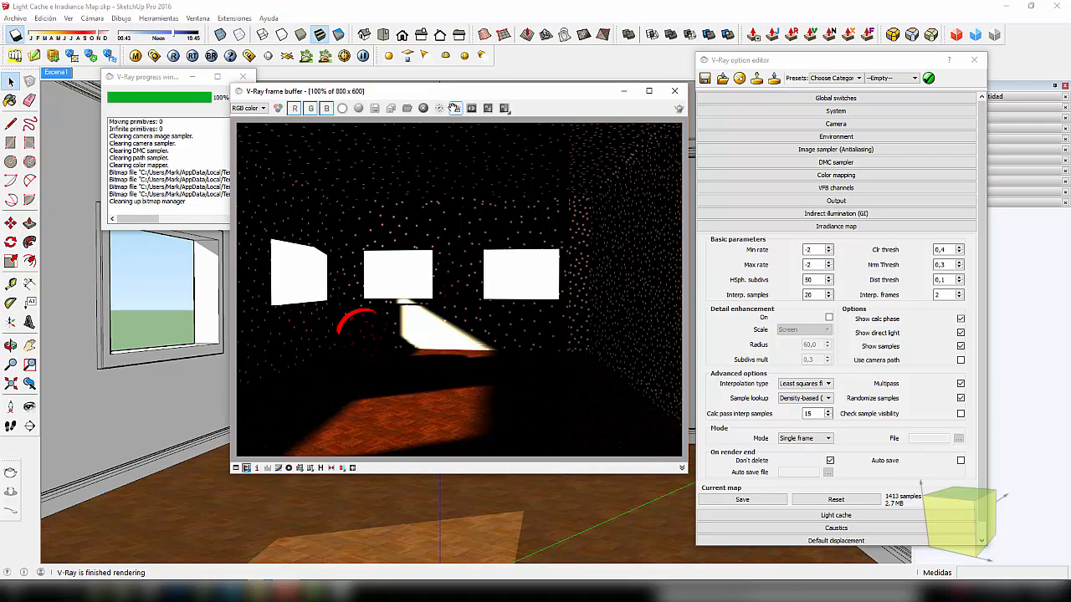
pyautogui.click(455, 108)
pyautogui.moveTo(469, 122); pyautogui.dragTo(577, 473)
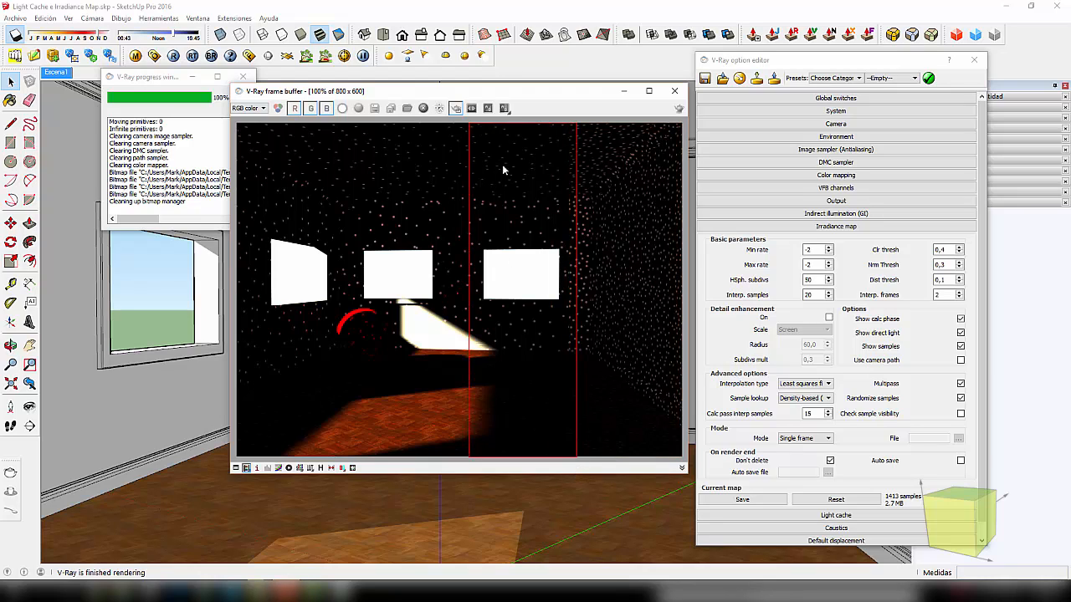
pyautogui.click(678, 108)
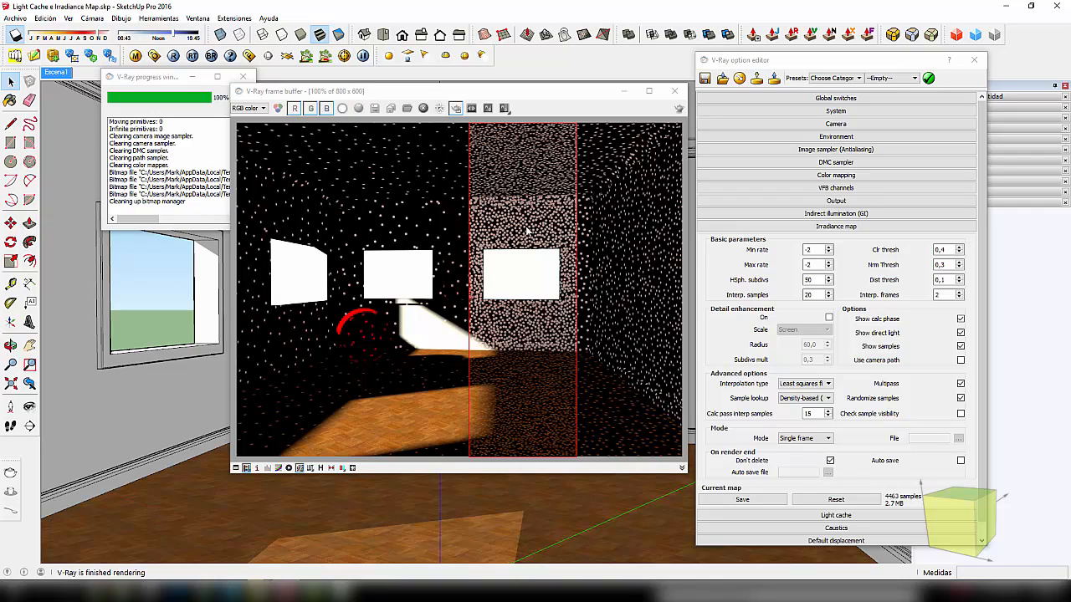
# - Set the irradiance map's Min rate and Max rate to -1 and region-render a full-height strip crossing the middle window and wall niche
pyautogui.click(807, 250)
pyautogui.doubleClick(808, 249)
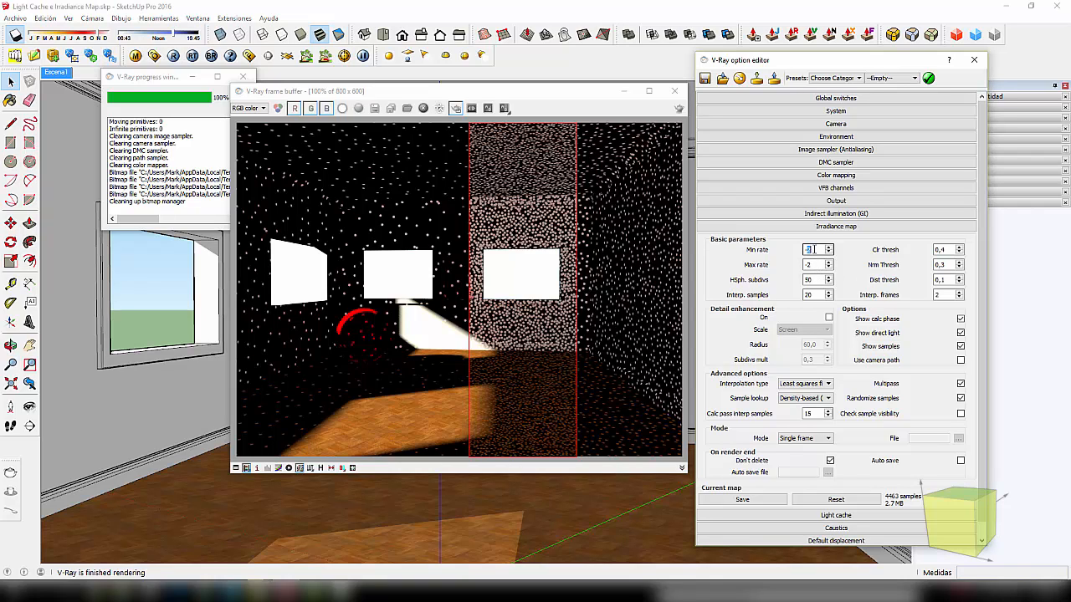
pyautogui.write('-1-1')
pyautogui.moveTo(395, 122); pyautogui.dragTo(468, 406)
pyautogui.moveTo(481, 458); pyautogui.dragTo(475, 466)
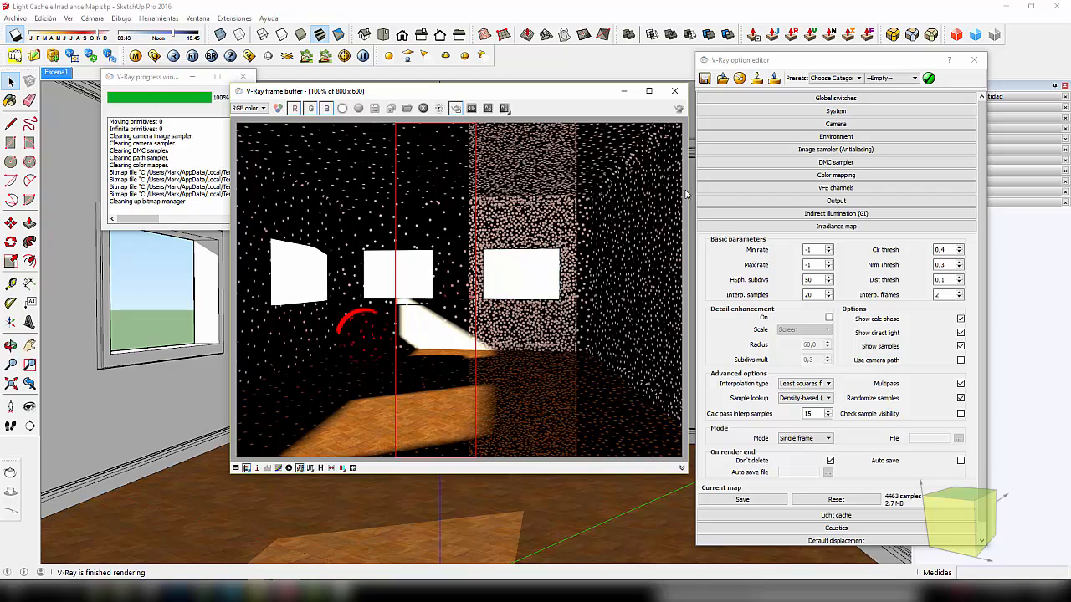
pyautogui.click(678, 108)
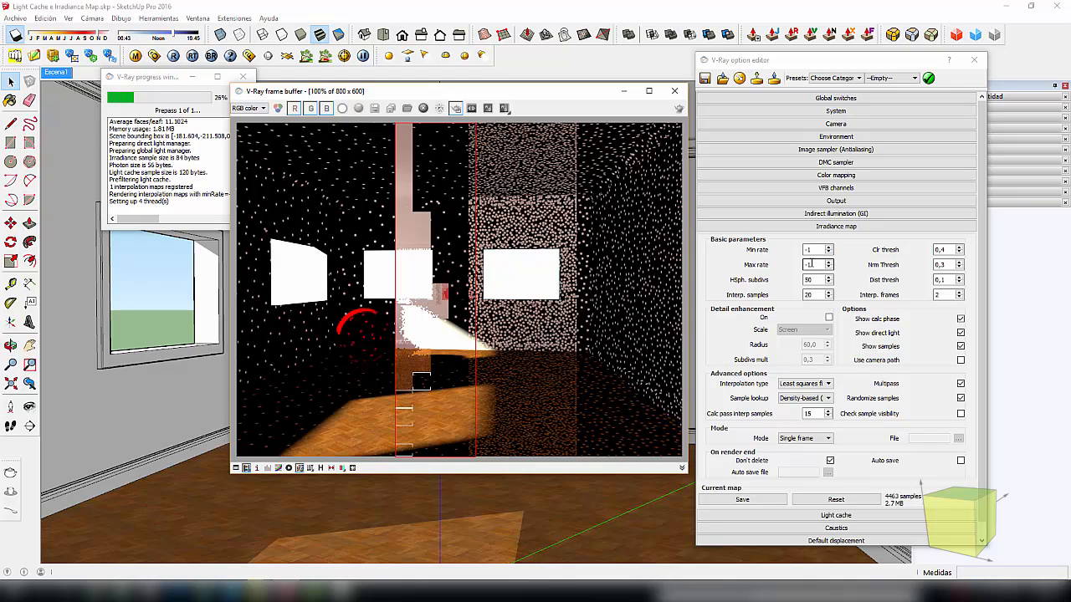
pyautogui.click(817, 249)
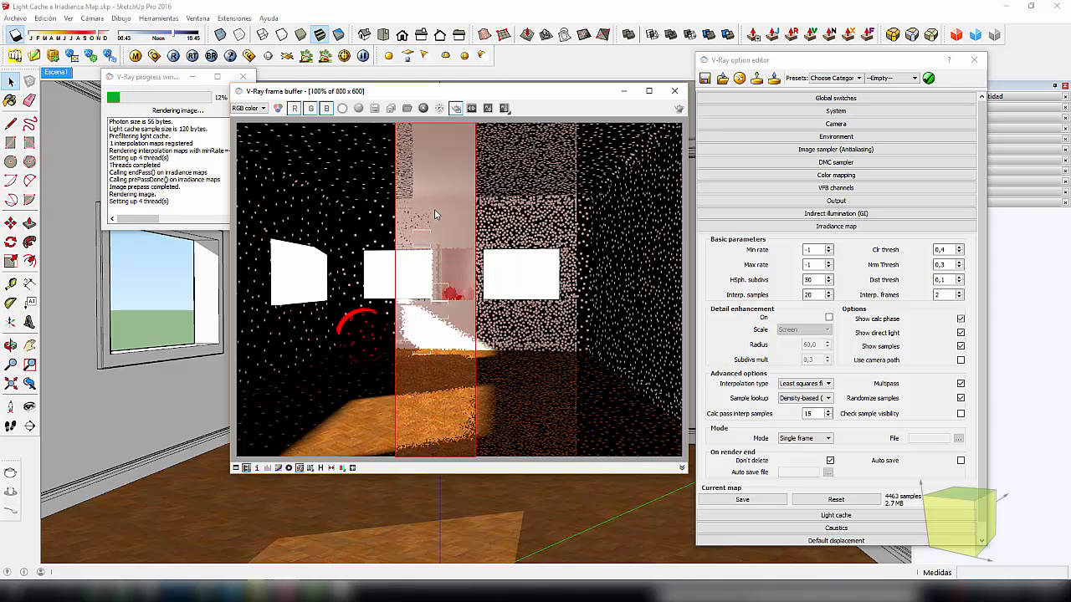
# - Set the Min rate and Max rate to 0 and region-render a small ceiling patch beside the previous strip
pyautogui.click(808, 265)
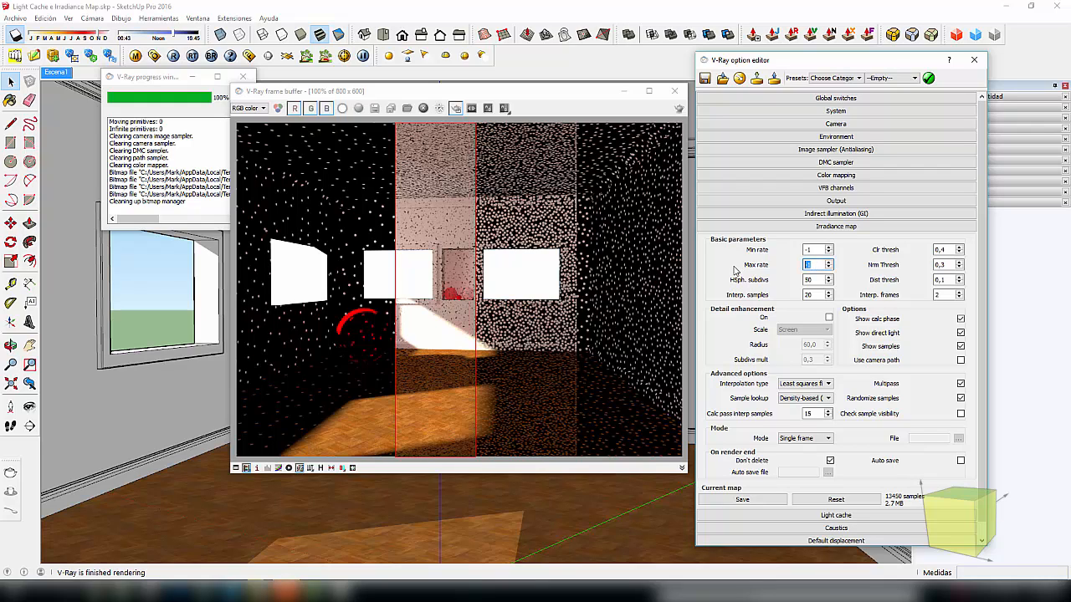
pyautogui.hotkey('shift', 'Tab')
pyautogui.write('0')
pyautogui.moveTo(339, 125); pyautogui.dragTo(398, 210)
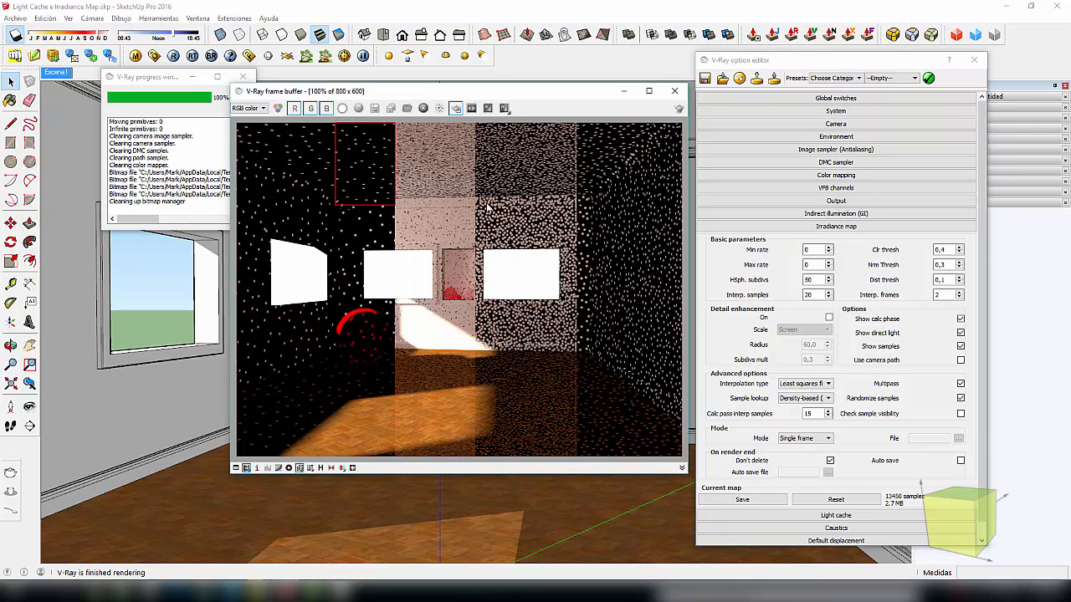
pyautogui.click(679, 109)
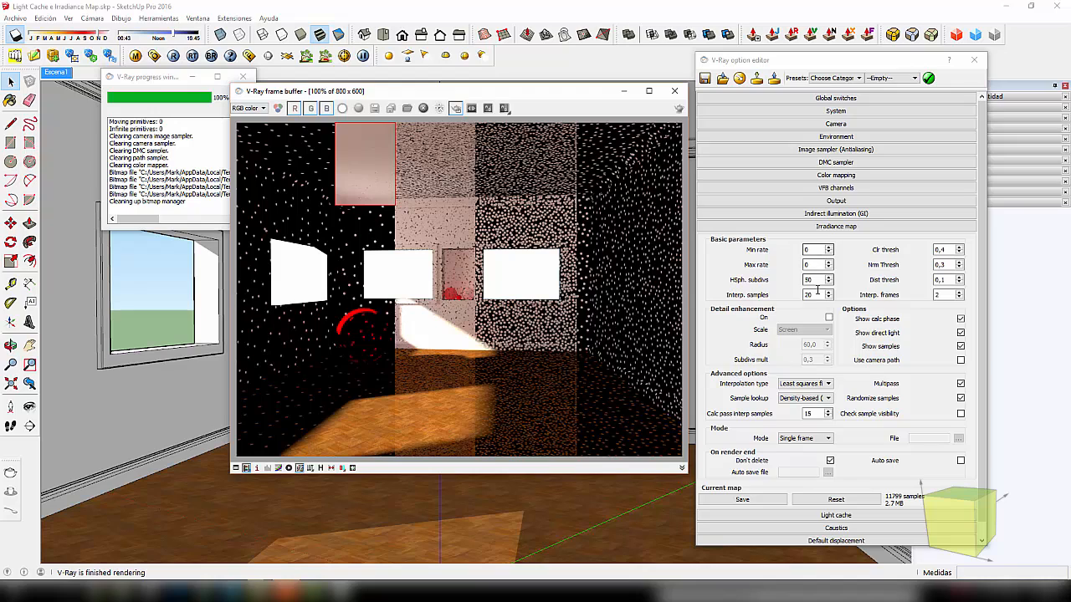
# - Set the Min rate to -3 and the Max rate to -1, and open the frame buffer's list of stamp variables
pyautogui.doubleClick(809, 280)
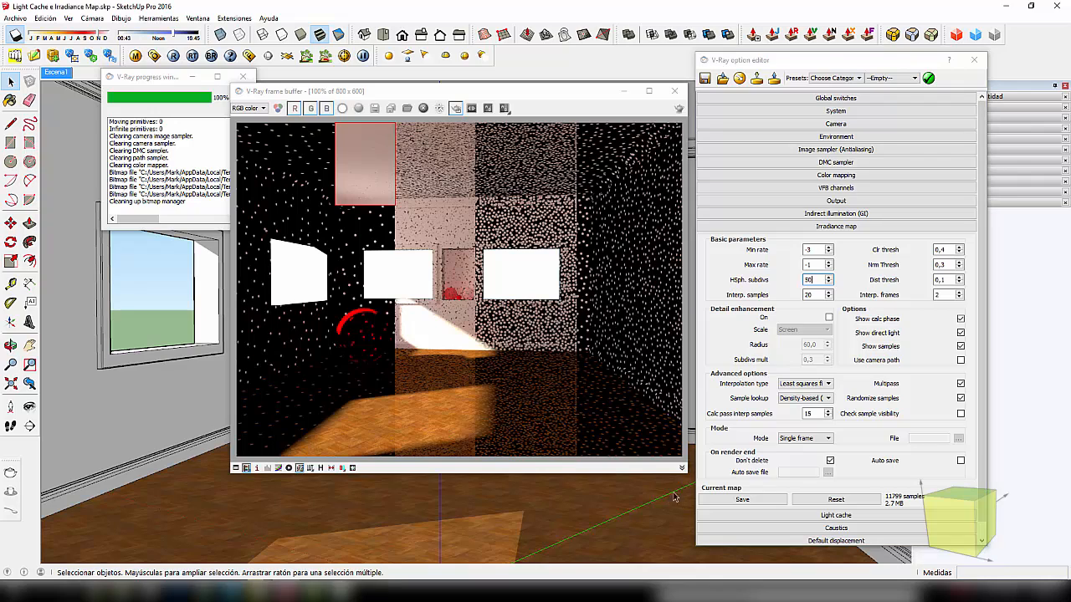
pyautogui.moveTo(683, 467); pyautogui.dragTo(682, 478)
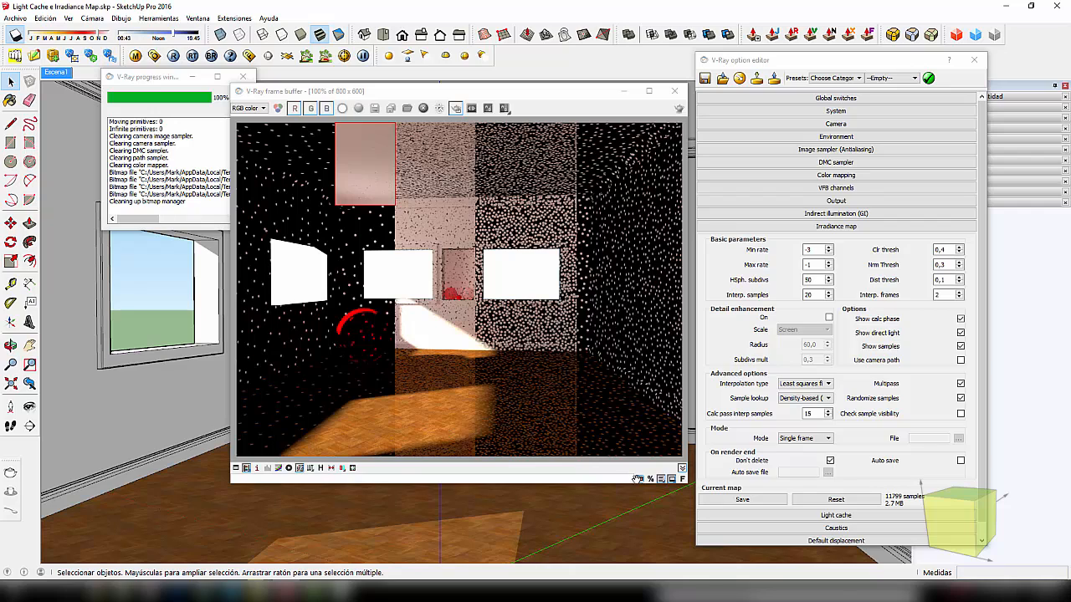
pyautogui.click(368, 466)
pyautogui.click(588, 495)
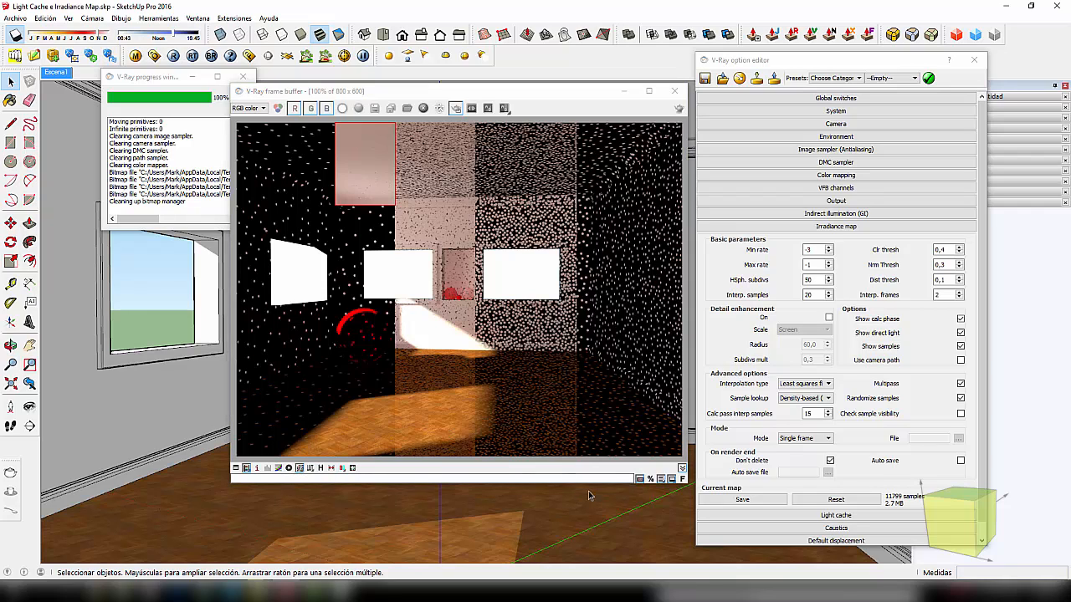
pyautogui.click(660, 479)
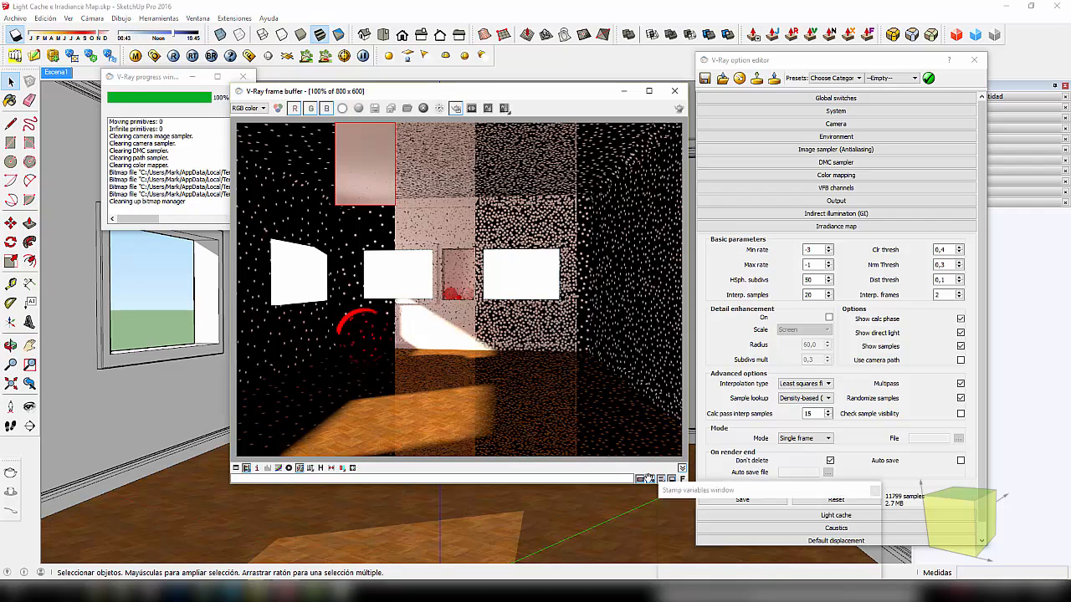
# - Enlarge the stamp variables list and copy the rendertime variable to the frame buffer's stamp
pyautogui.moveTo(759, 495); pyautogui.dragTo(673, 249)
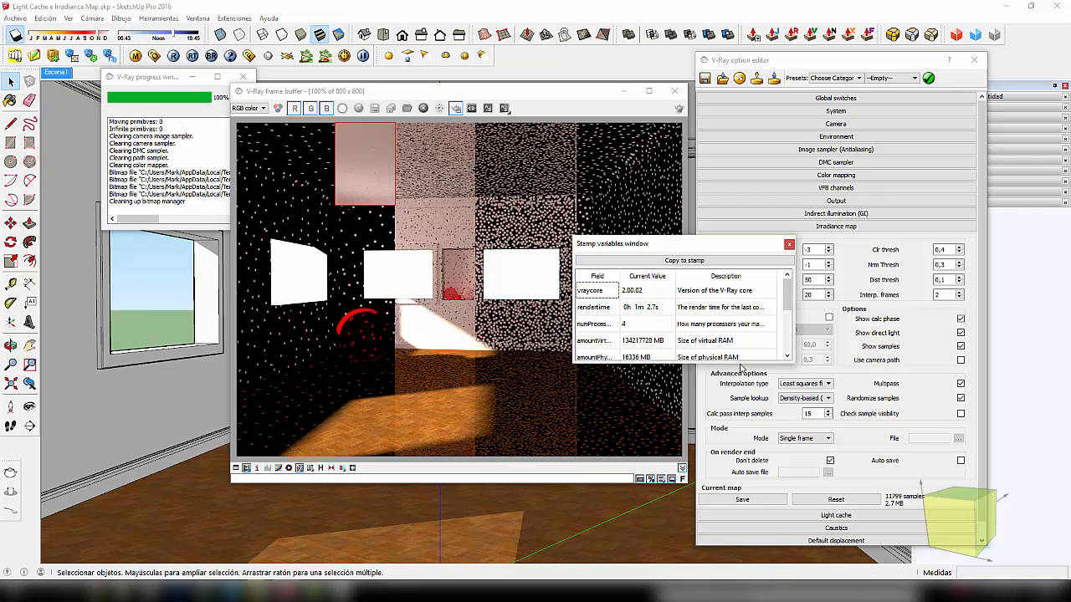
pyautogui.moveTo(739, 362); pyautogui.dragTo(746, 477)
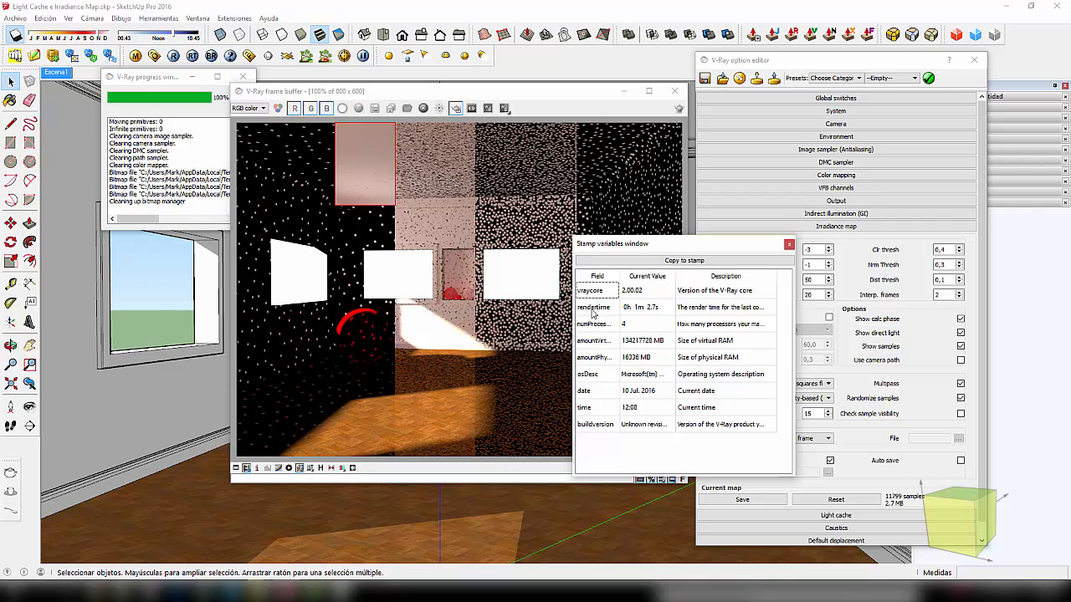
pyautogui.click(592, 307)
pyautogui.click(695, 261)
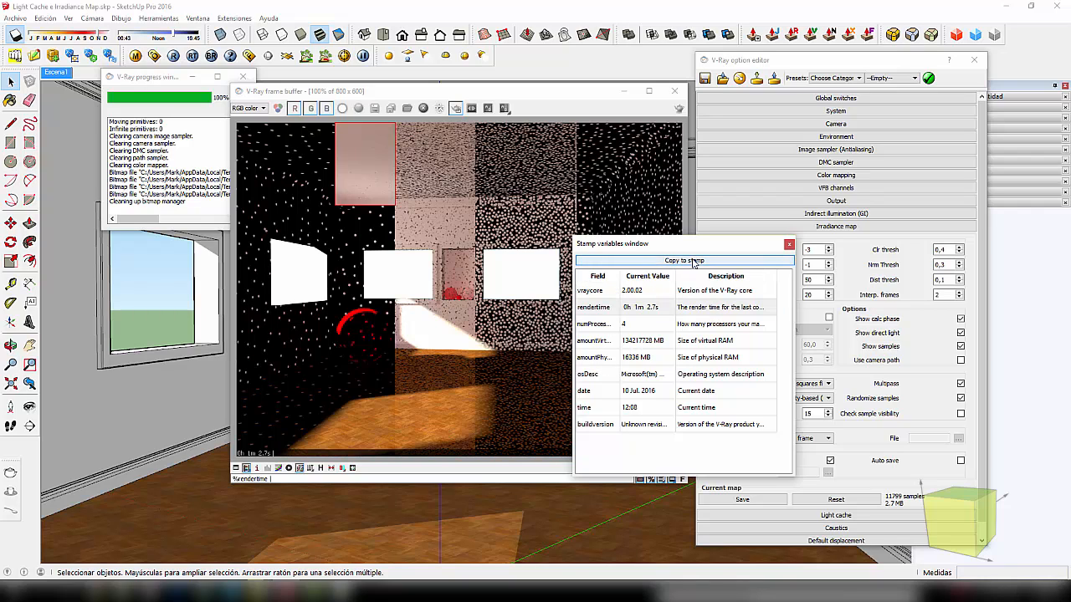
pyautogui.click(787, 244)
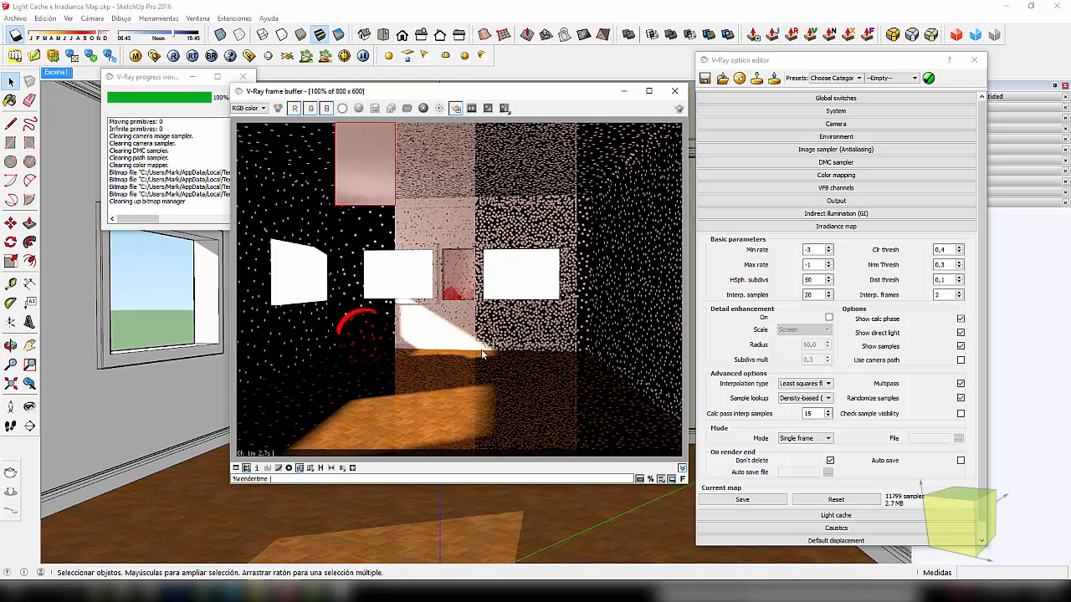
pyautogui.click(215, 530)
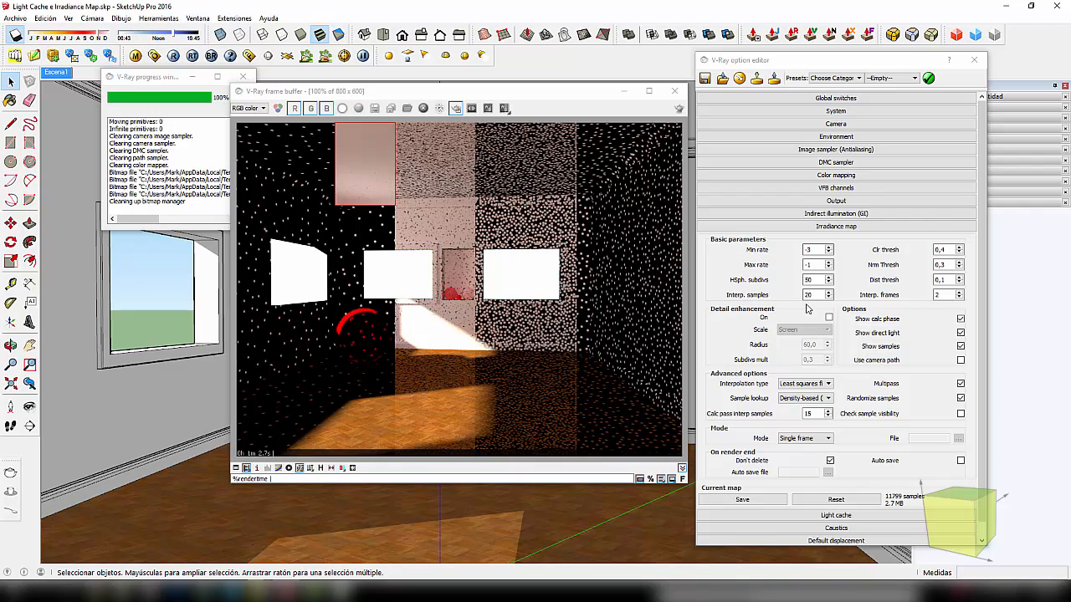
# - Minimize the render progress window and render the full interior without a region
pyautogui.click(678, 109)
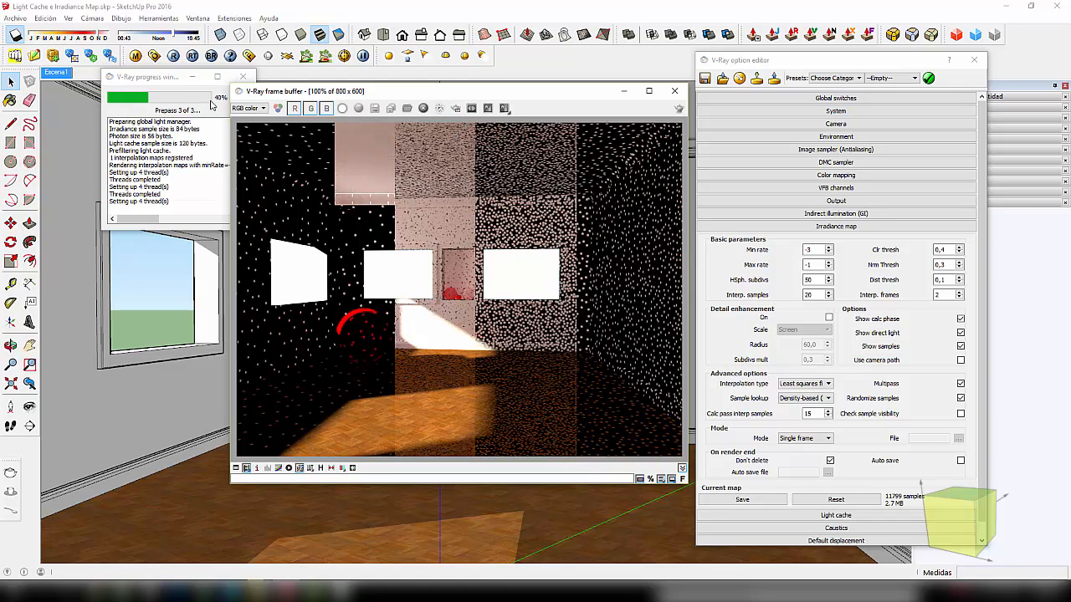
pyautogui.click(193, 77)
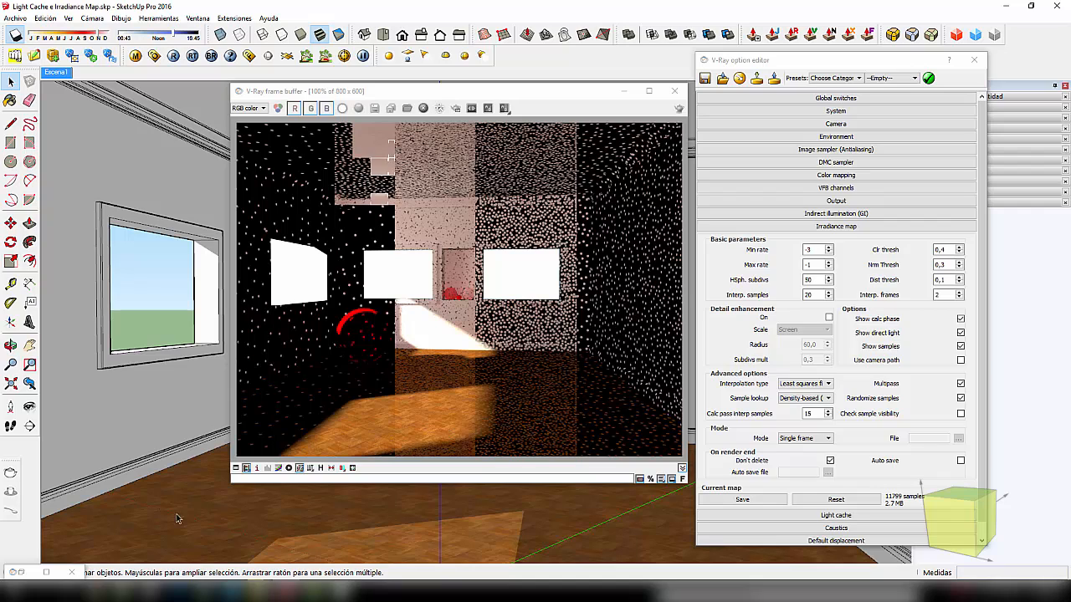
pyautogui.click(679, 109)
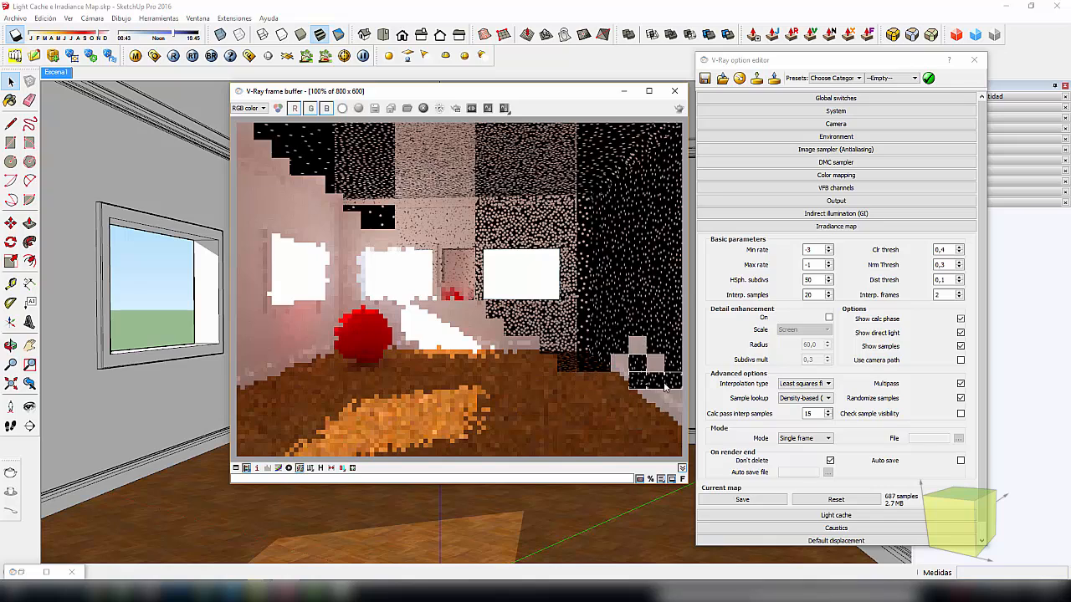
pyautogui.click(808, 250)
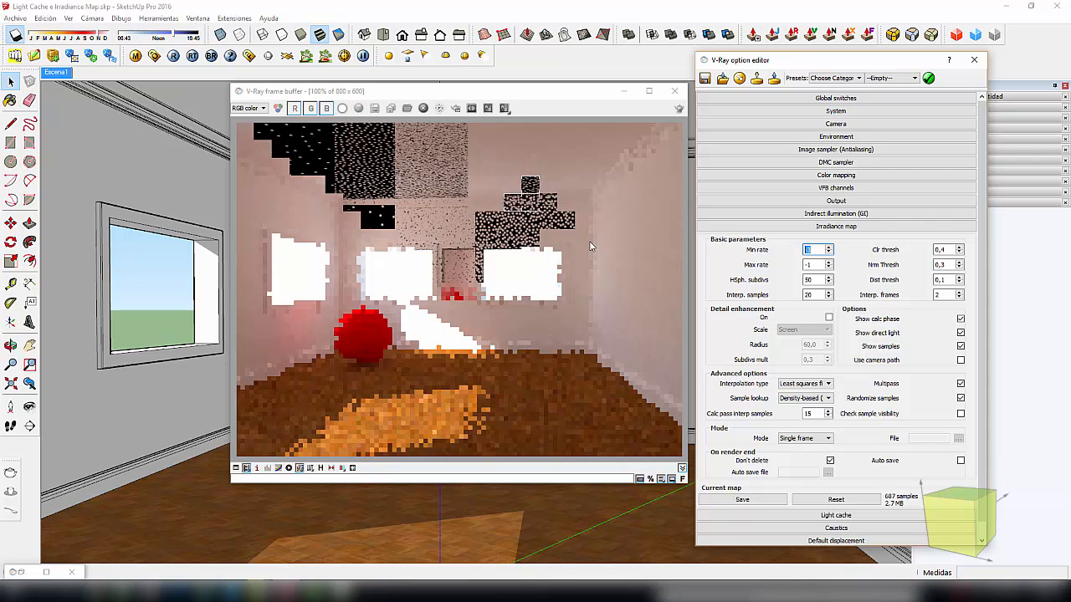
pyautogui.moveTo(812, 280); pyautogui.dragTo(709, 295)
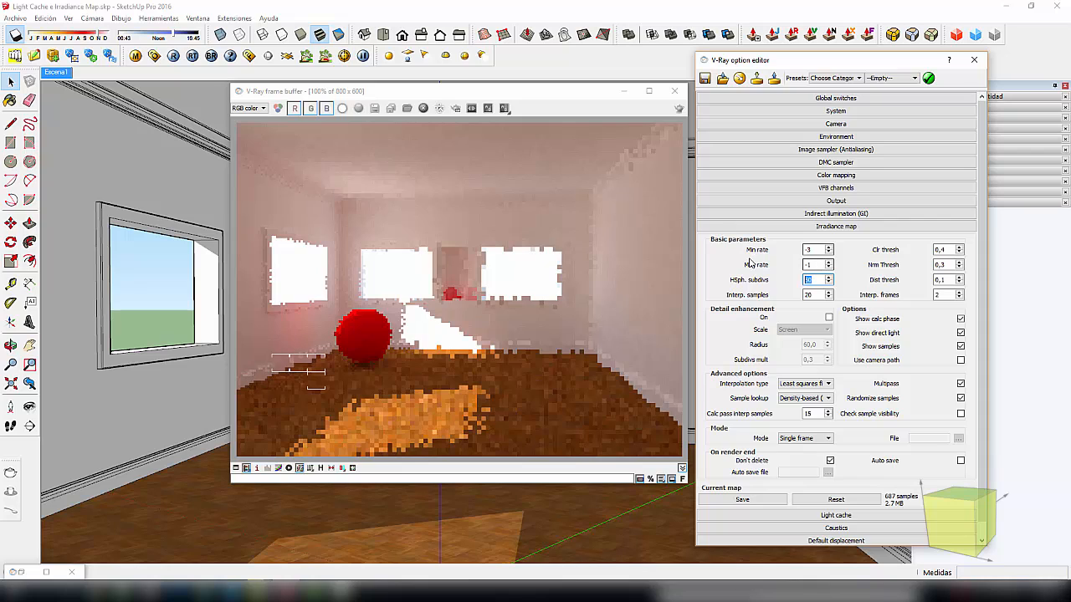
pyautogui.moveTo(820, 265)
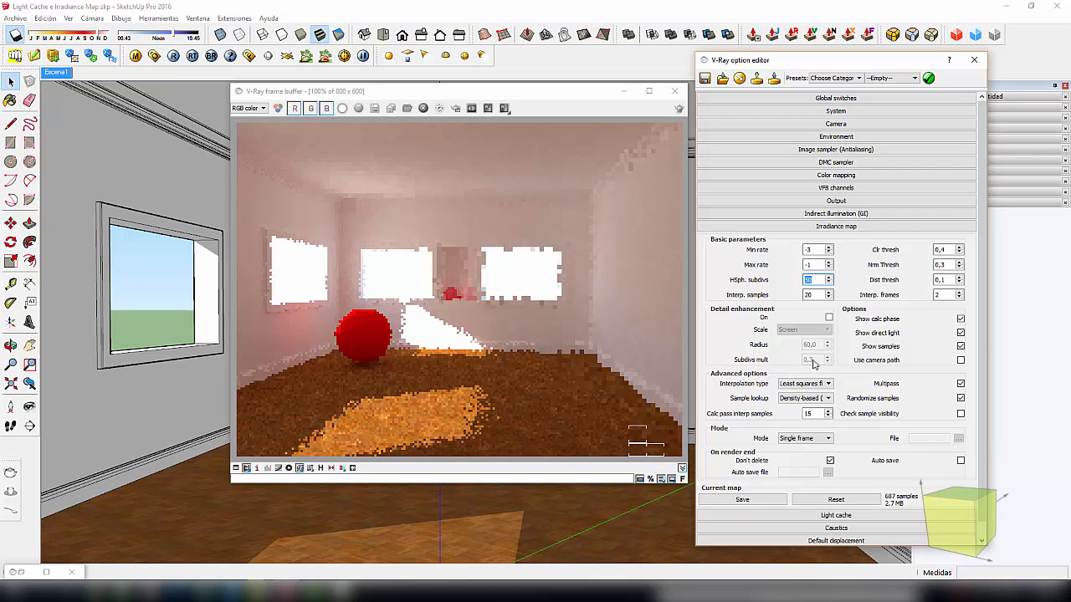
pyautogui.moveTo(832, 361)
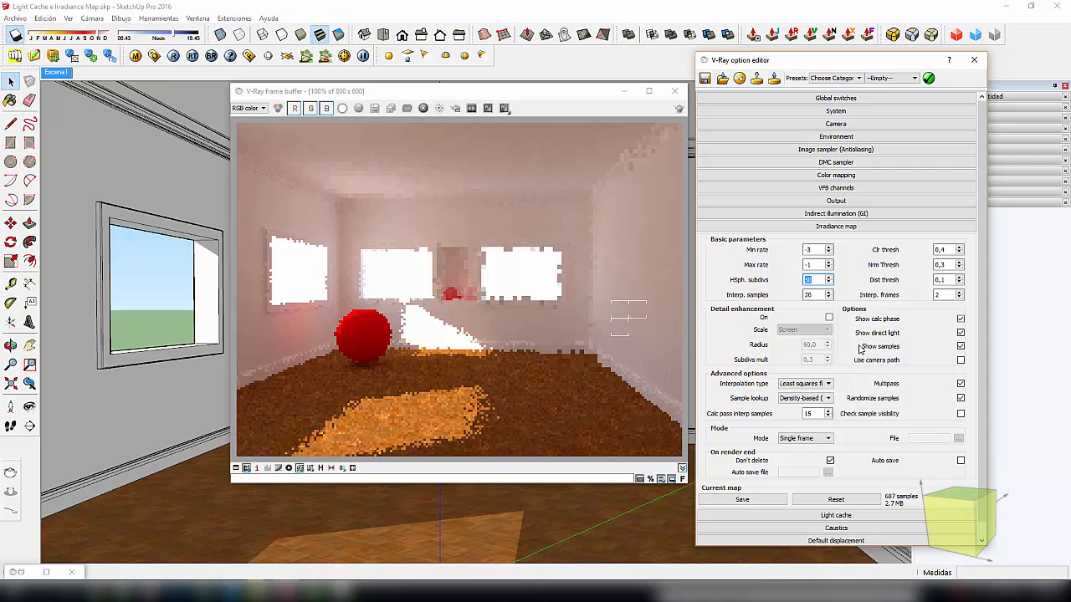
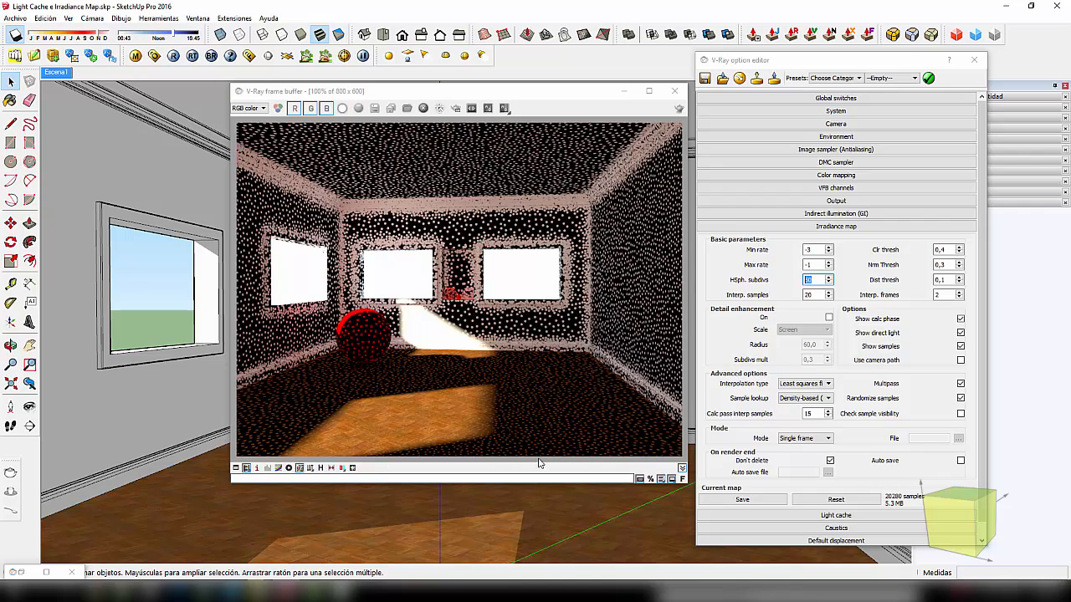
# - Disable Show samples for the irradiance map and render the full interior again
pyautogui.click(961, 346)
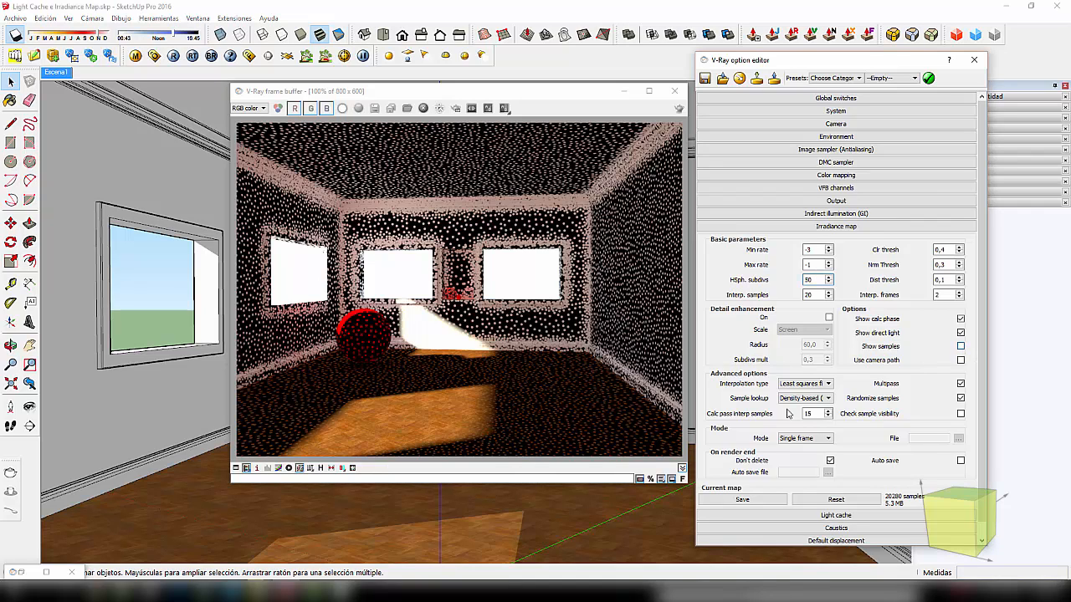
pyautogui.click(678, 109)
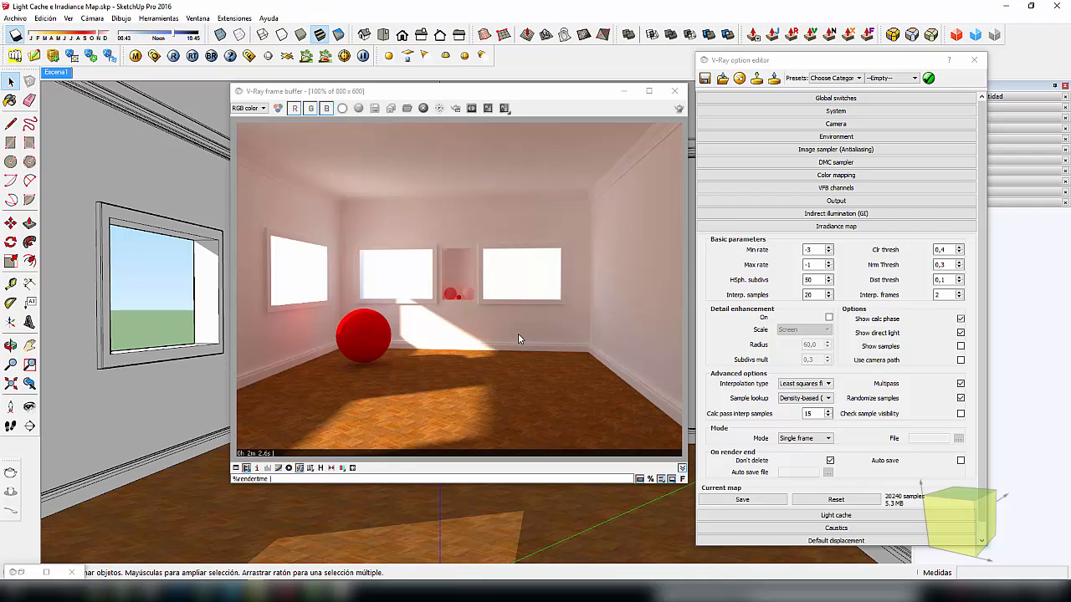
# - Open the render history and set its first stored render as one side of an A/B comparison with the current image
pyautogui.click(321, 467)
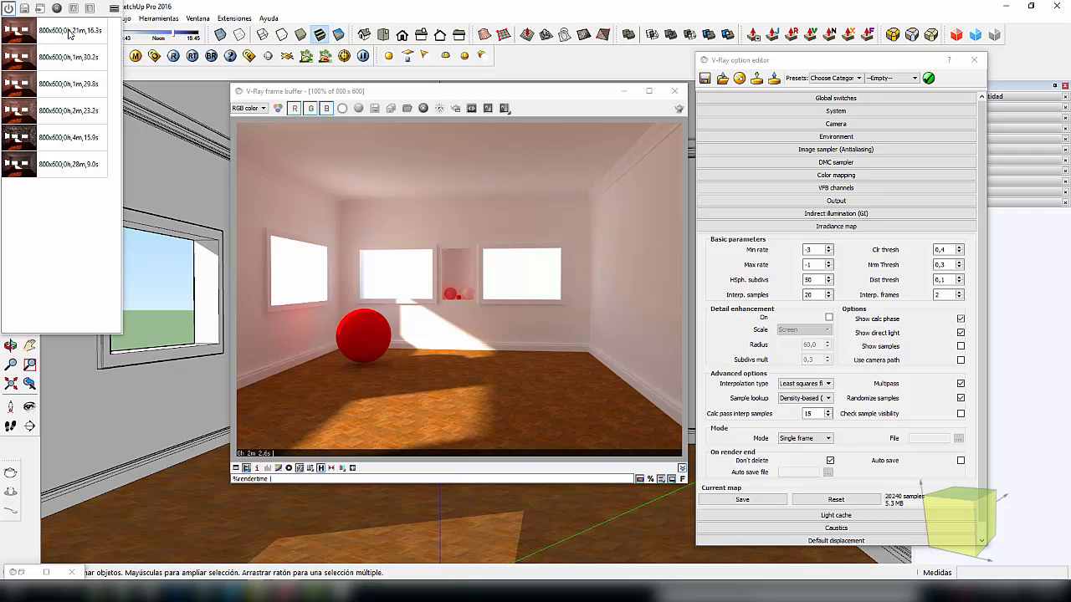
pyautogui.click(60, 33)
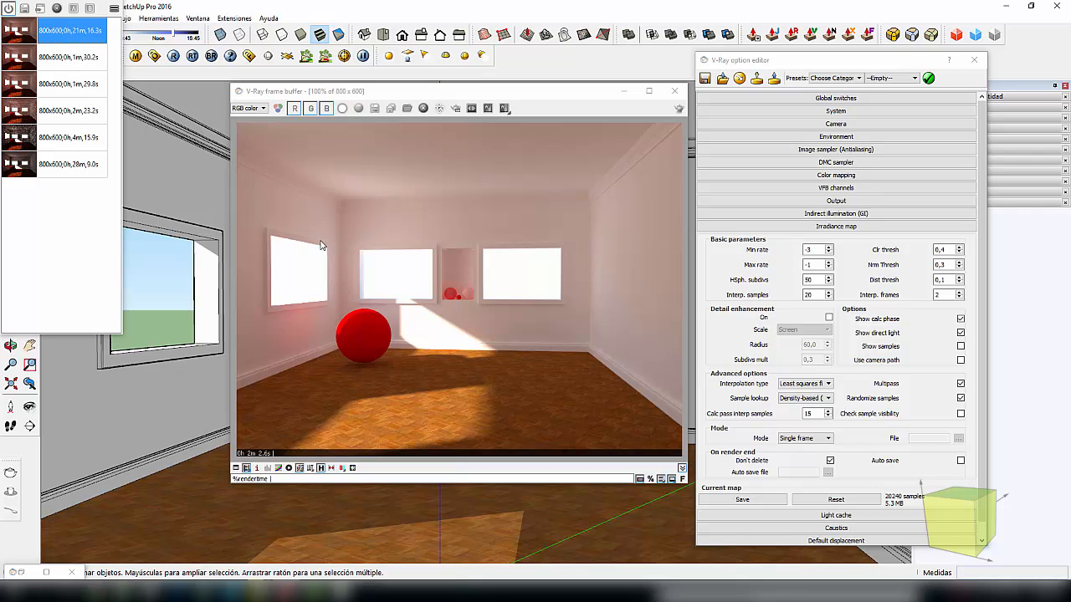
pyautogui.click(74, 9)
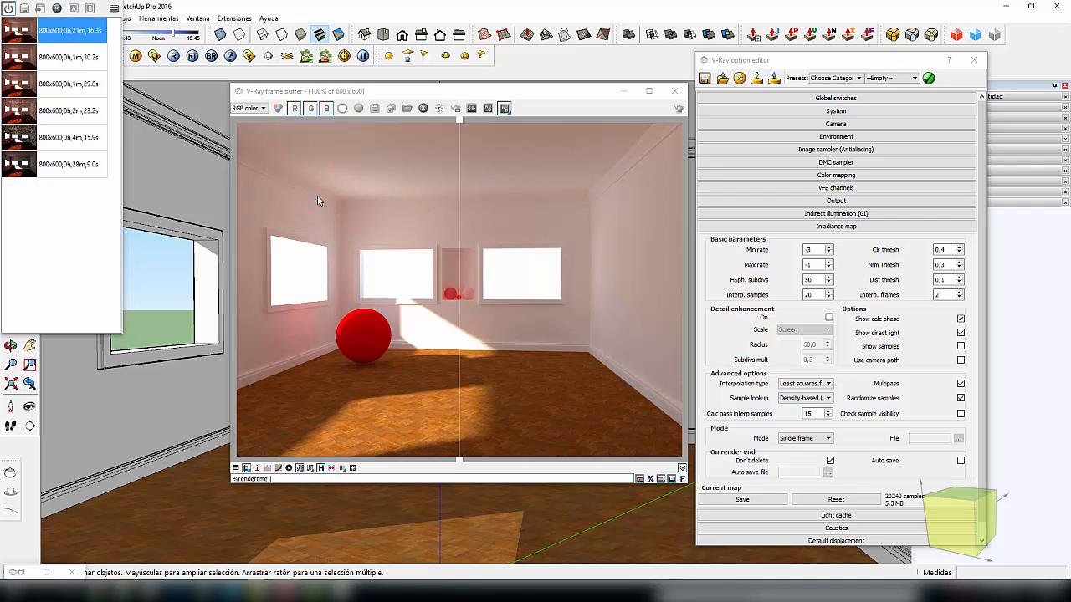
# - Compare the stored and current renders along the baseboards, wall corner and floor by sweeping the divider at 200% and 100% zoom
pyautogui.moveTo(458, 242); pyautogui.dragTo(564, 276)
pyautogui.scroll(3, 582, 378)
pyautogui.scroll(-2, 584, 372)
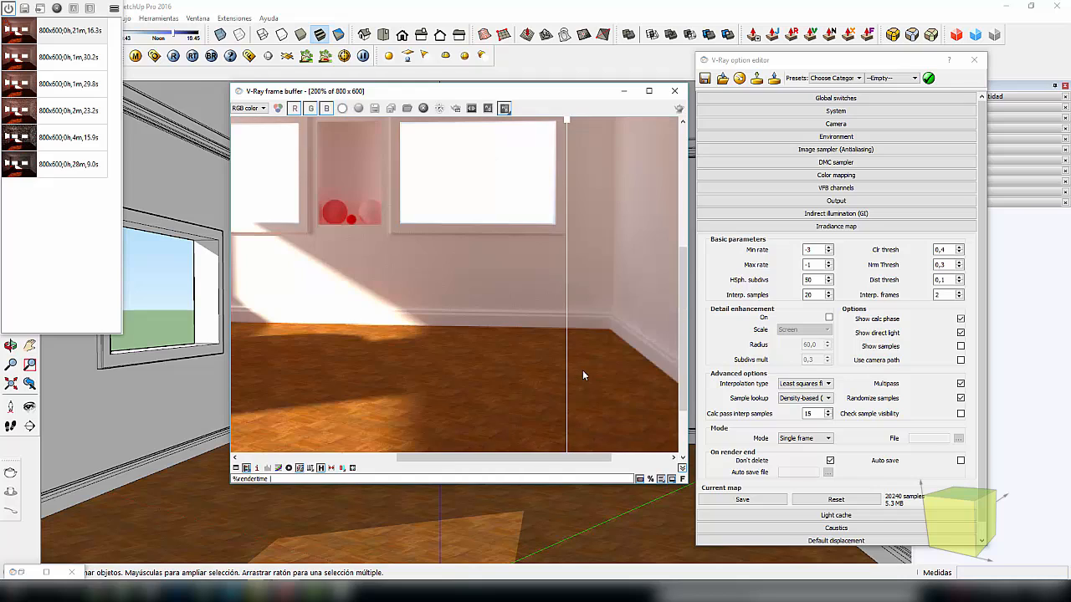
pyautogui.moveTo(567, 355); pyautogui.dragTo(649, 391)
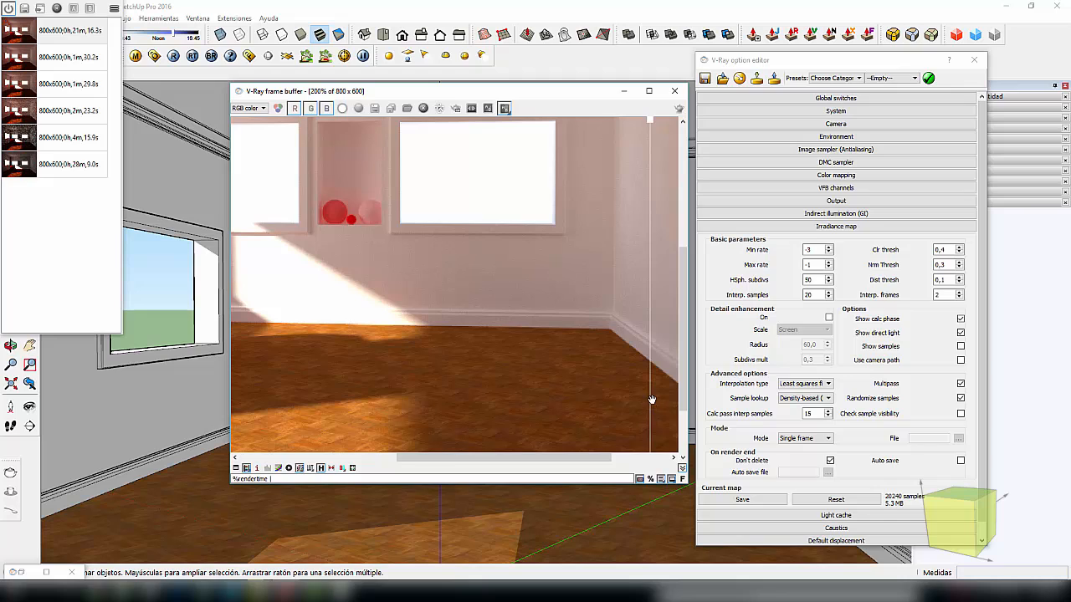
pyautogui.moveTo(648, 400); pyautogui.dragTo(464, 400)
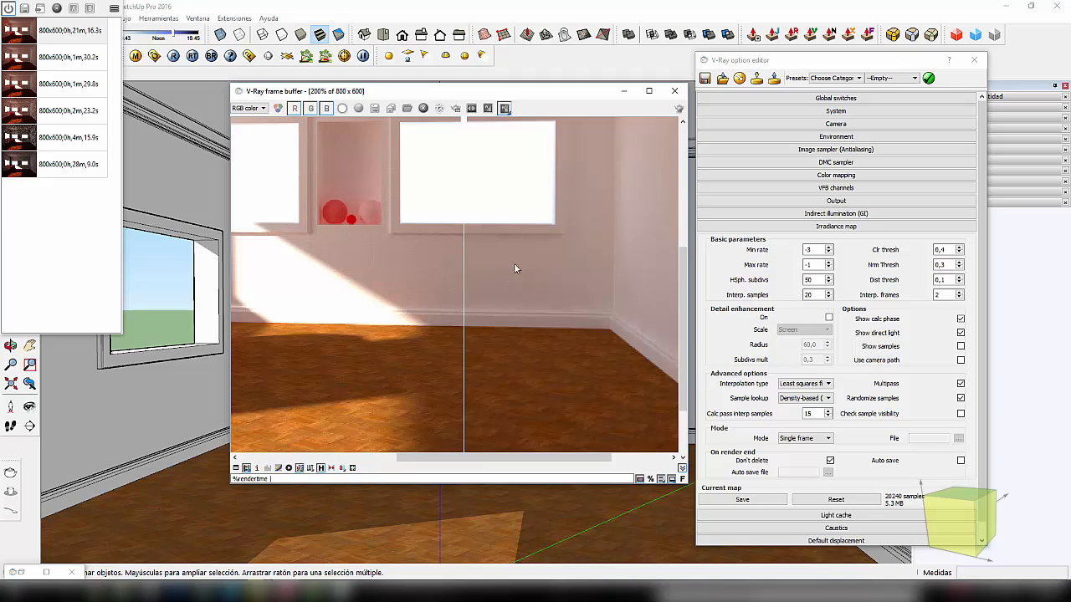
pyautogui.moveTo(464, 373); pyautogui.dragTo(647, 393)
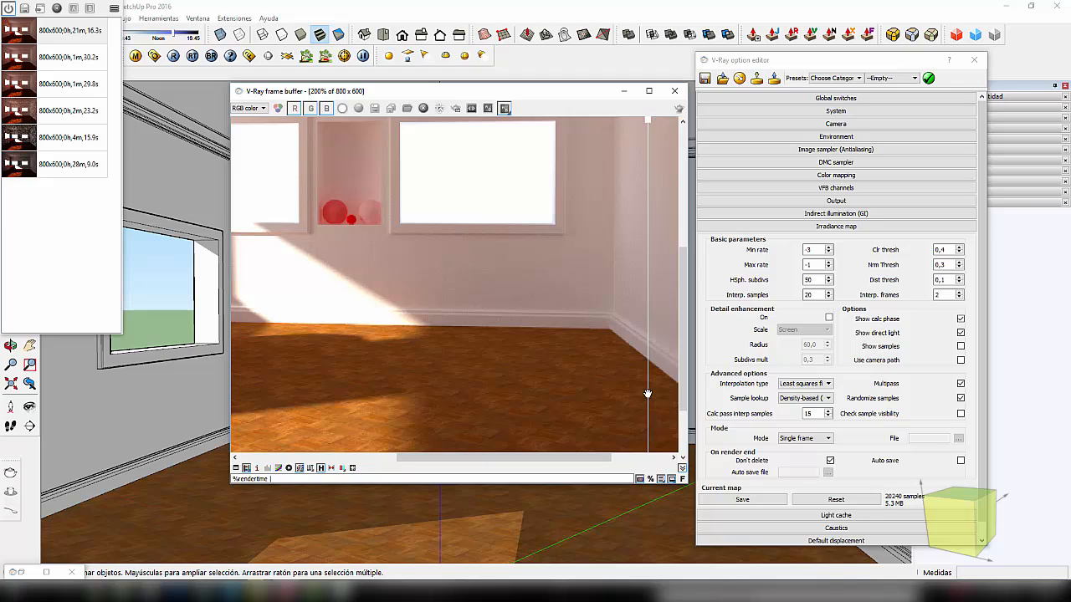
pyautogui.moveTo(647, 393); pyautogui.dragTo(642, 421)
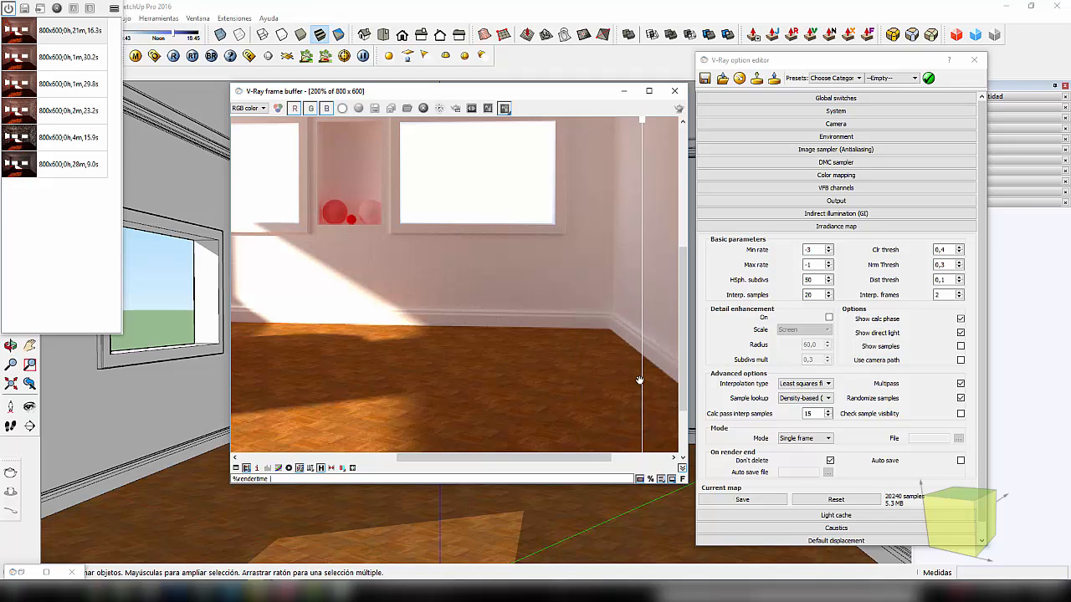
pyautogui.moveTo(642, 379); pyautogui.dragTo(559, 368)
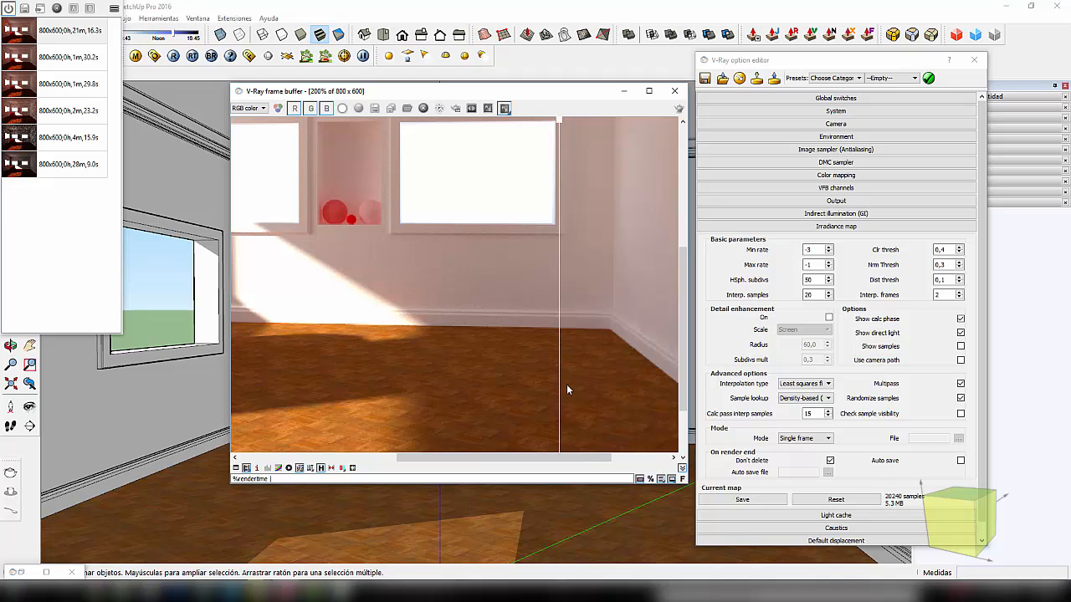
pyautogui.moveTo(561, 384); pyautogui.dragTo(527, 380)
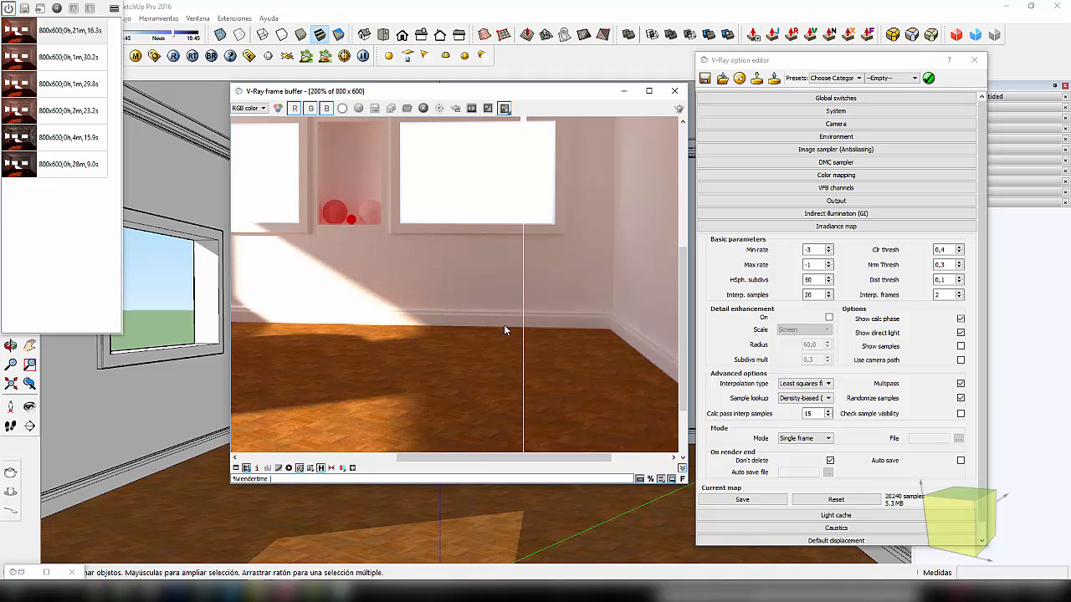
pyautogui.scroll(-2, 506, 329)
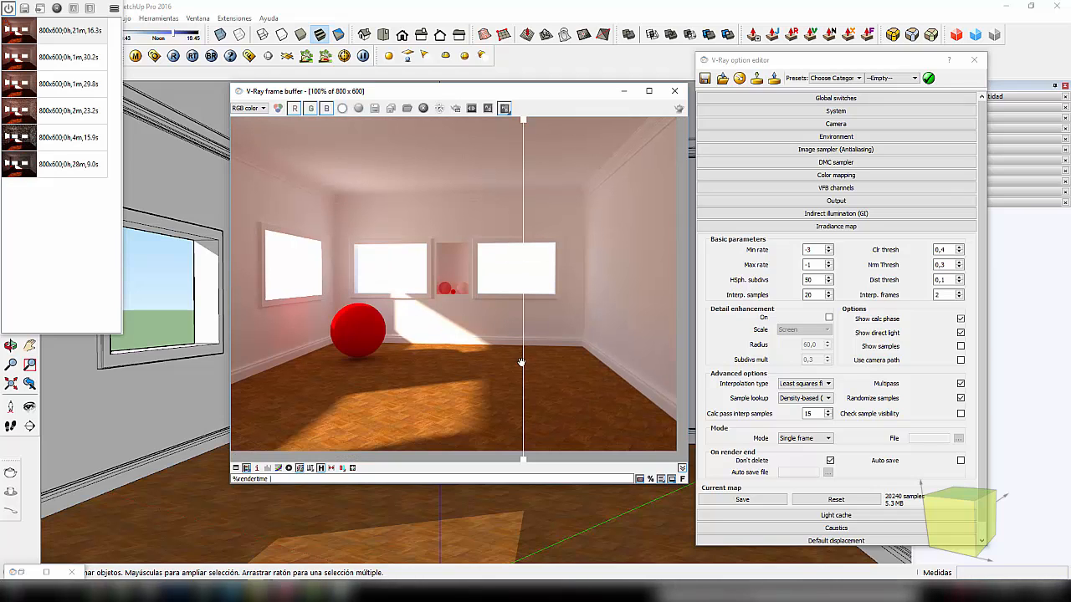
pyautogui.moveTo(522, 366); pyautogui.dragTo(454, 359)
# - Remove the first stored render from the A/B comparison so only the current render is displayed
pyautogui.click(73, 11)
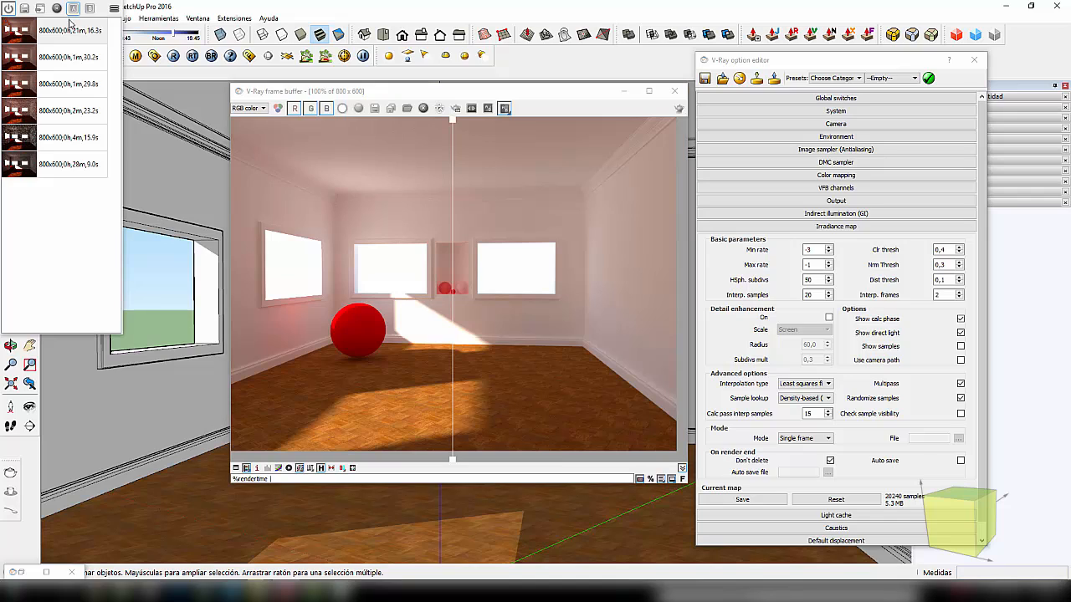
pyautogui.click(72, 26)
pyautogui.click(74, 10)
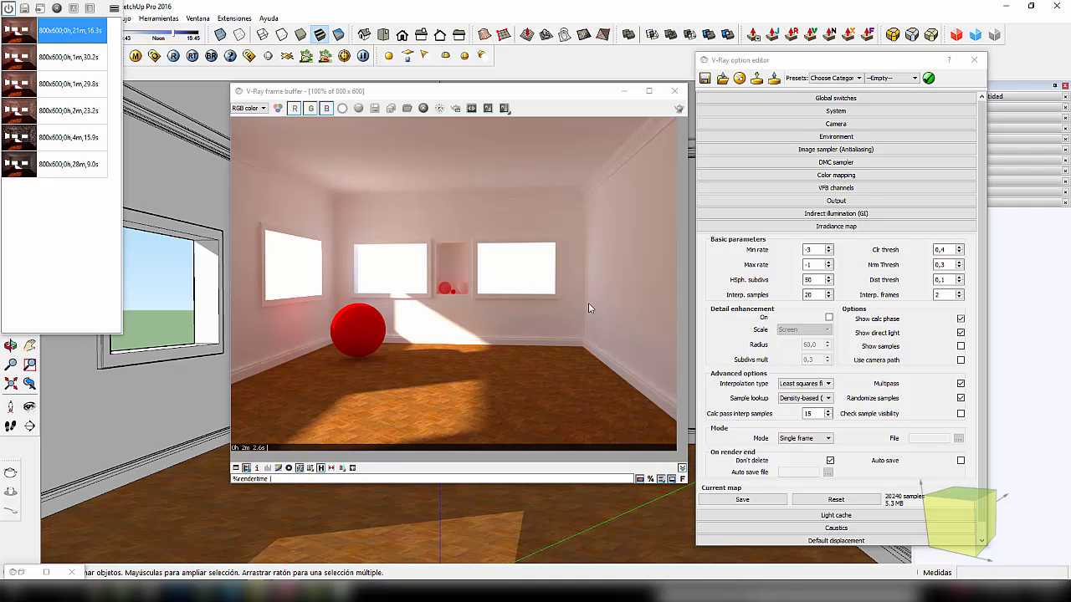
pyautogui.click(559, 97)
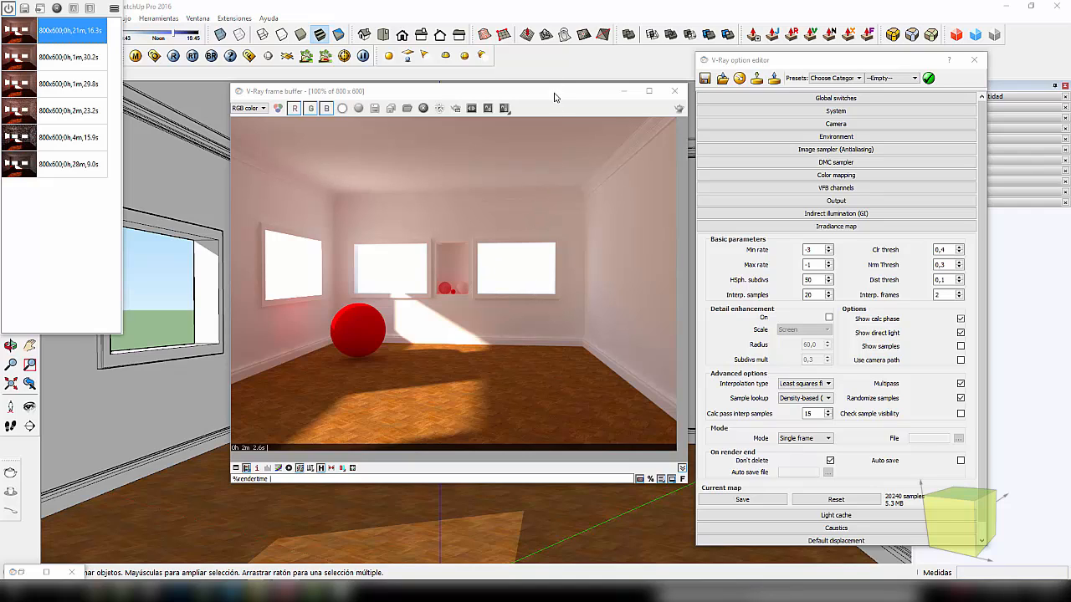